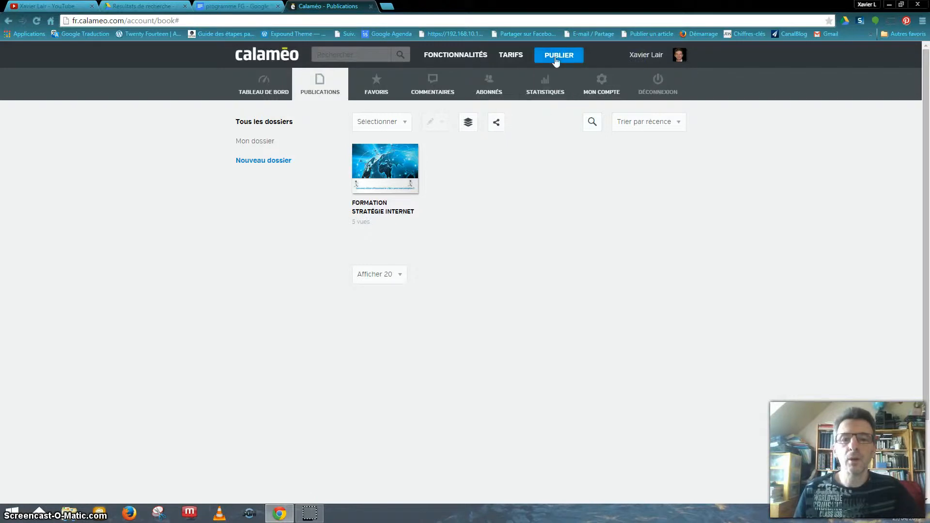
- Start a new publication to reach the file upload page
{"action": "left_click", "coordinate": [556, 56]}
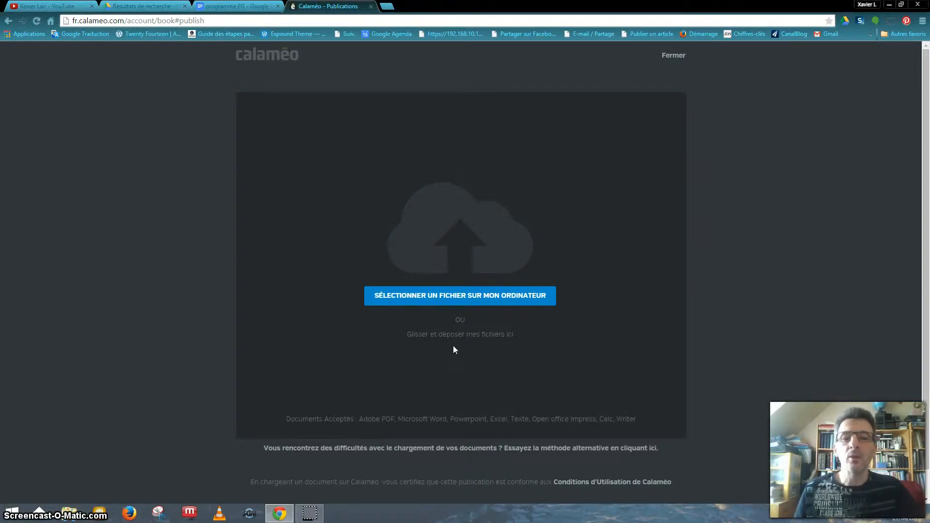
{"action": "left_click", "coordinate": [448, 298]}
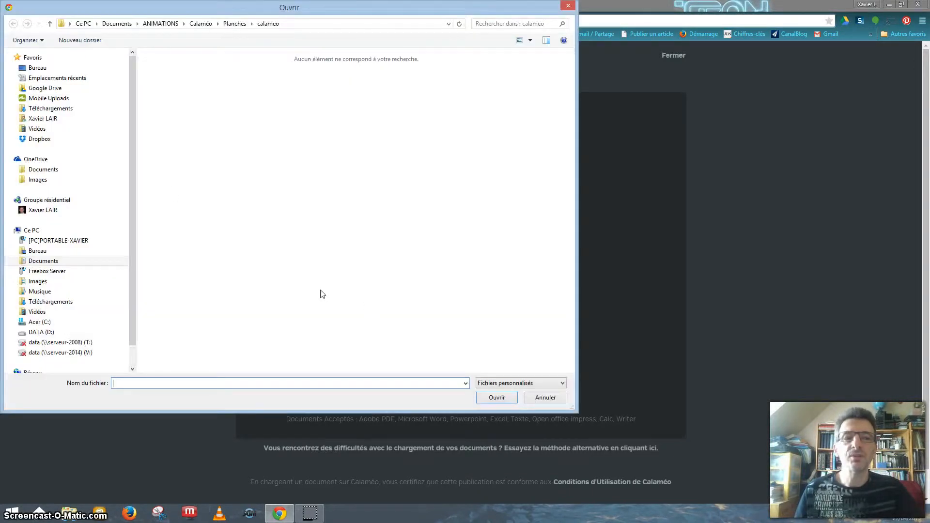
{"action": "left_click", "coordinate": [37, 68]}
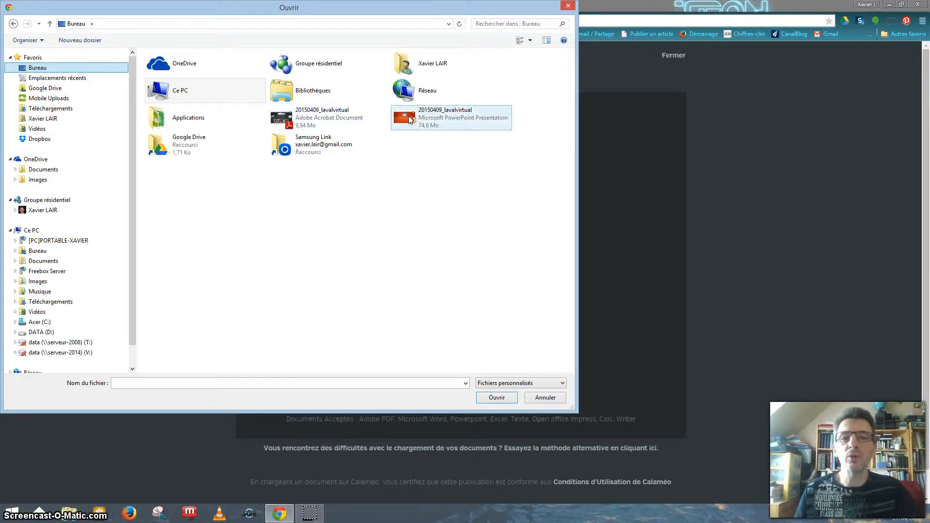
{"action": "left_click", "coordinate": [549, 399]}
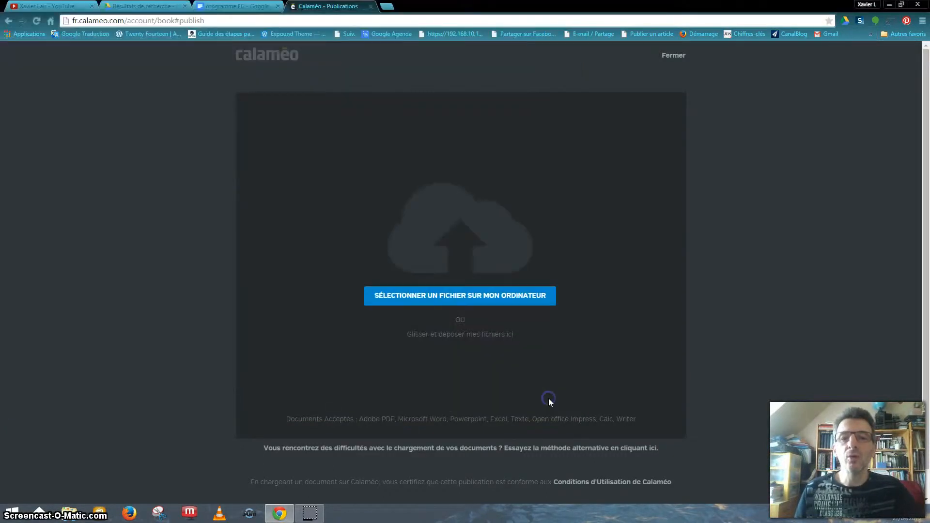
- Shrink and reposition the browser window to expose the desktop files, and drop the 20150409_lavalvirtual PDF into the upload area
{"action": "left_click", "coordinate": [903, 5]}
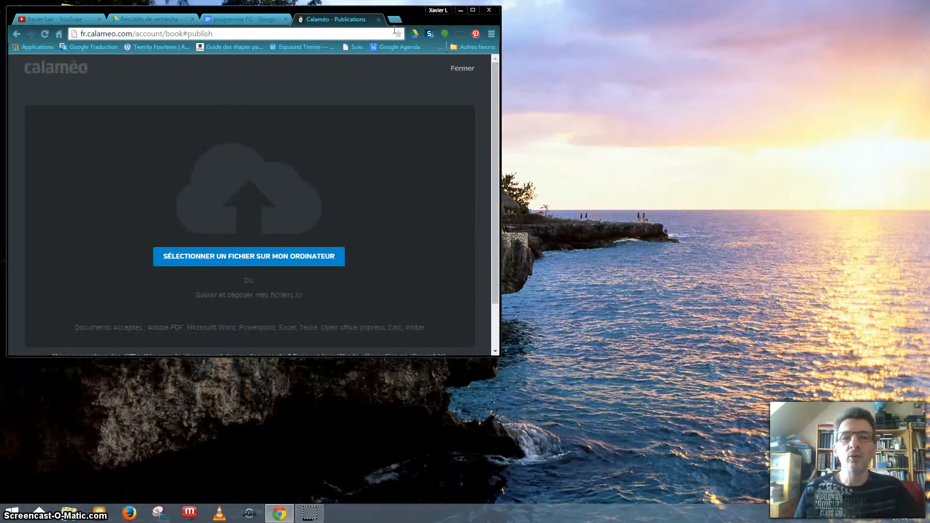
{"action": "left_click_drag", "start_coordinate": [399, 13], "coordinate": [746, 61]}
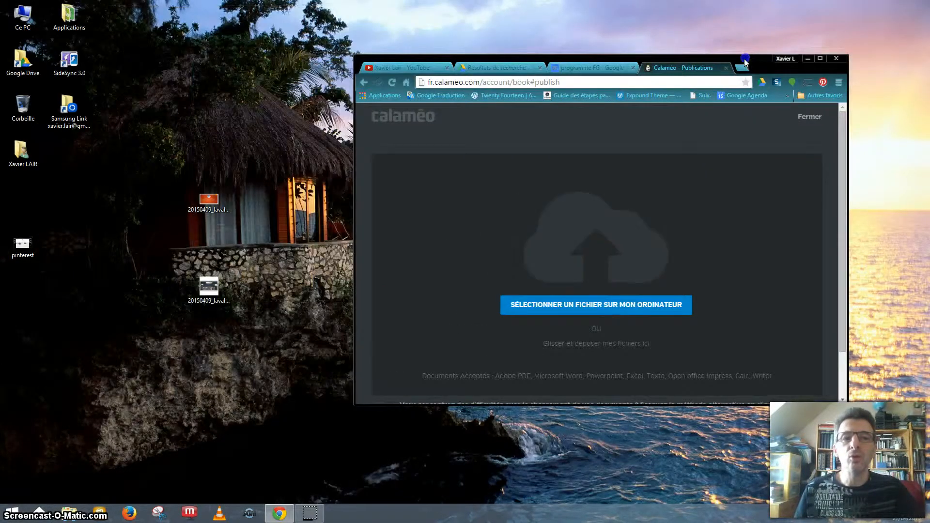
{"action": "left_click_drag", "start_coordinate": [209, 287], "coordinate": [592, 246]}
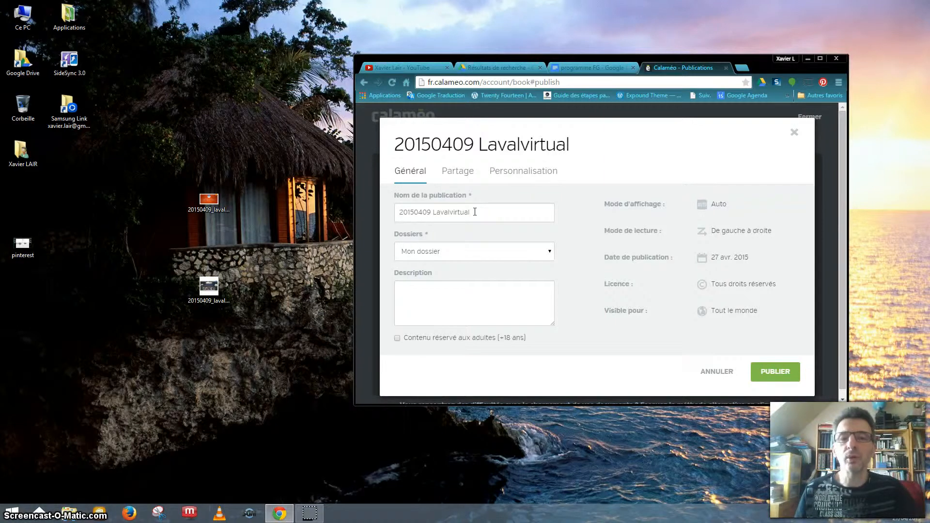
- Keep the folder Mon dossier and enter the description "Intervention sur la réalité augmentée dans le cadre su salon Laval Virtual"
{"action": "left_click", "coordinate": [453, 252]}
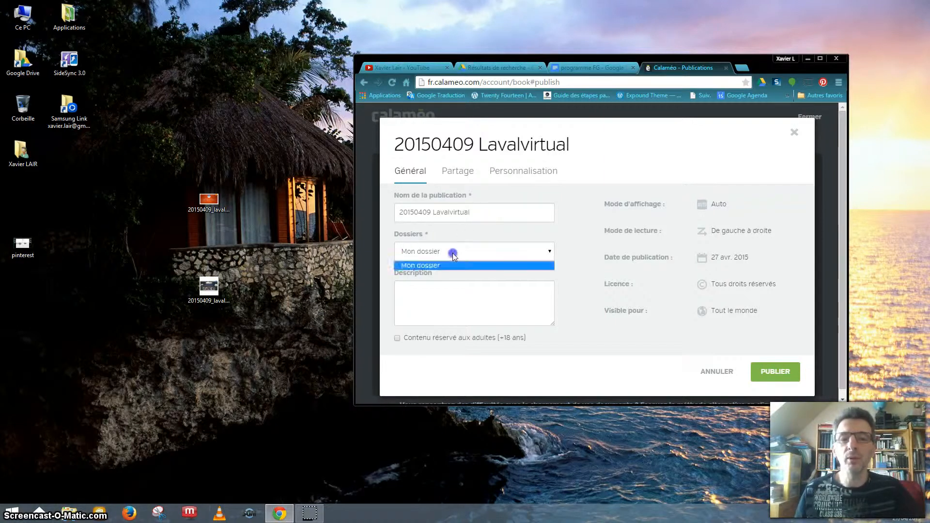
{"action": "left_click", "coordinate": [452, 252]}
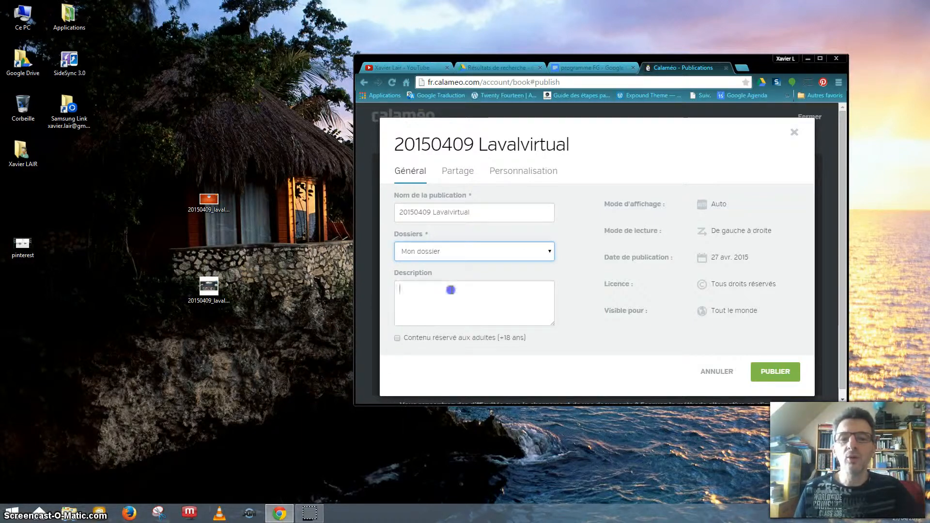
{"action": "left_click", "coordinate": [451, 290]}
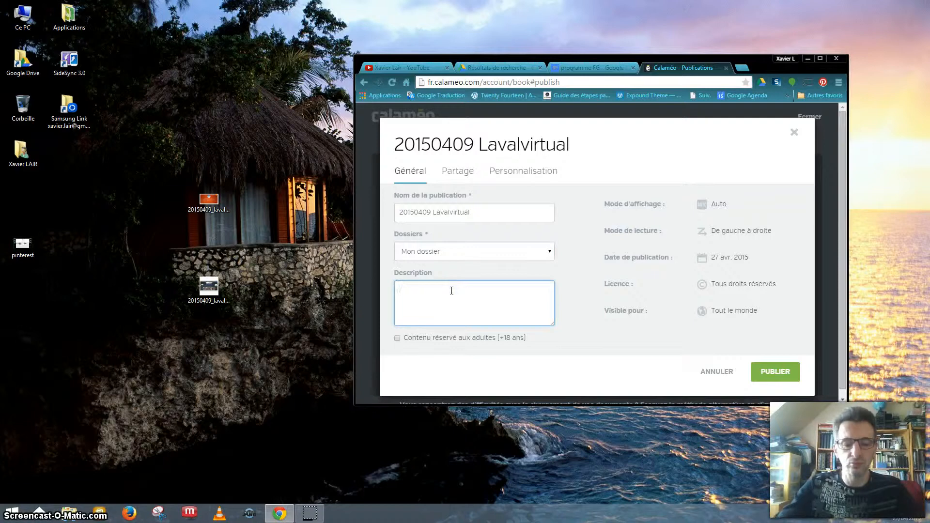
{"action": "type", "text": "int"}
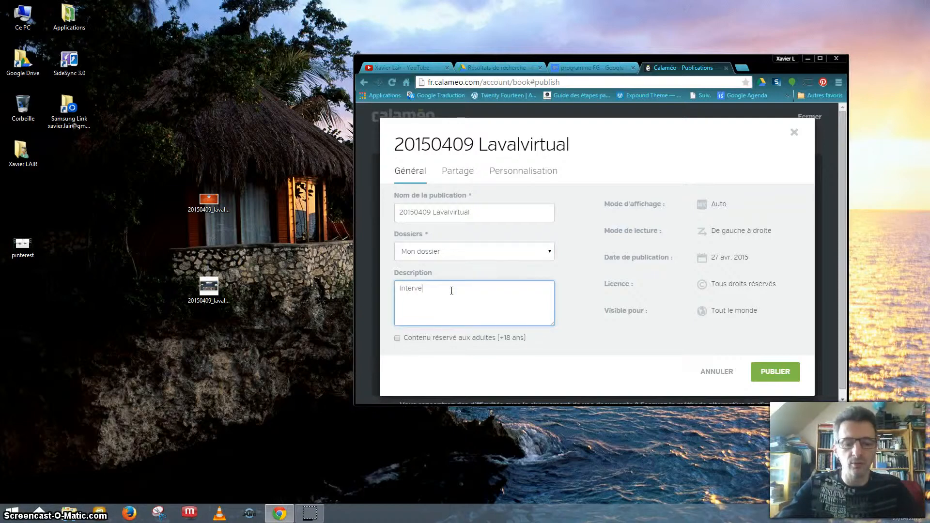
{"action": "type", "text": "ervention "}
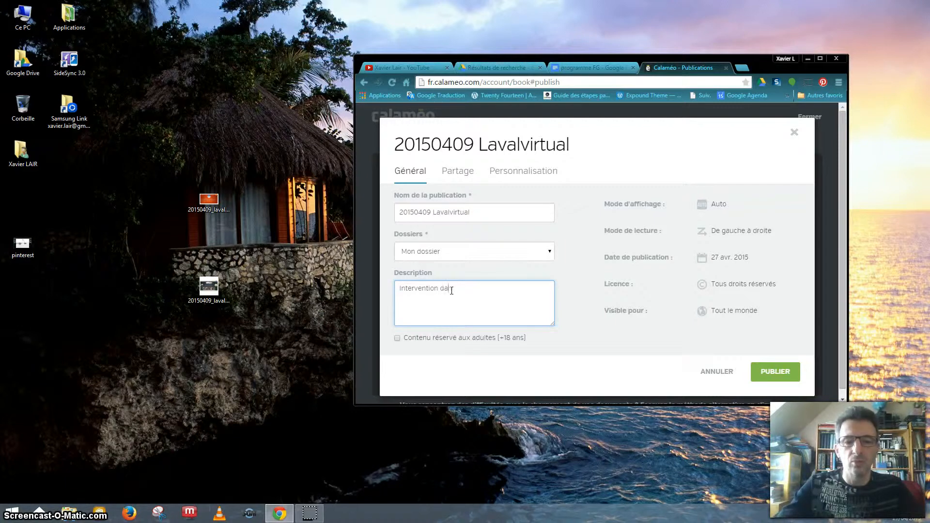
{"action": "type", "text": "sur "}
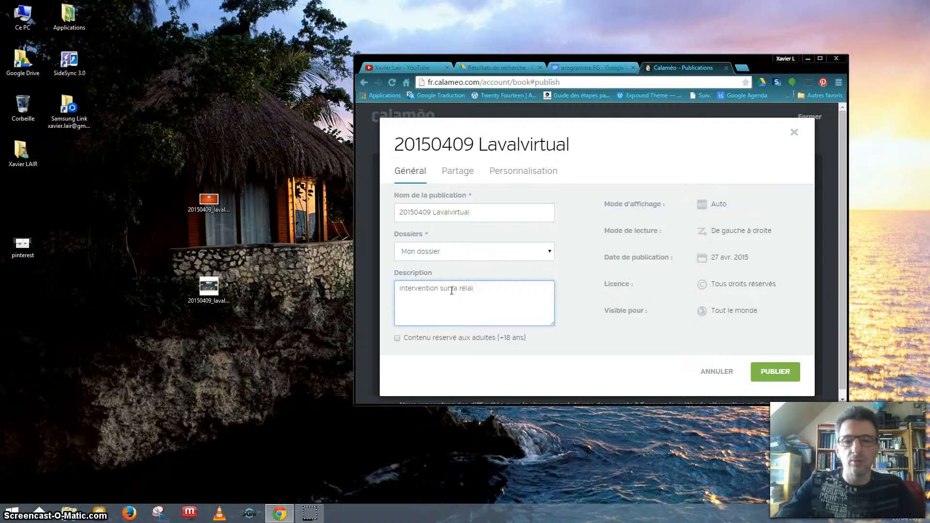
{"action": "type", "text": "la réalité augment"}
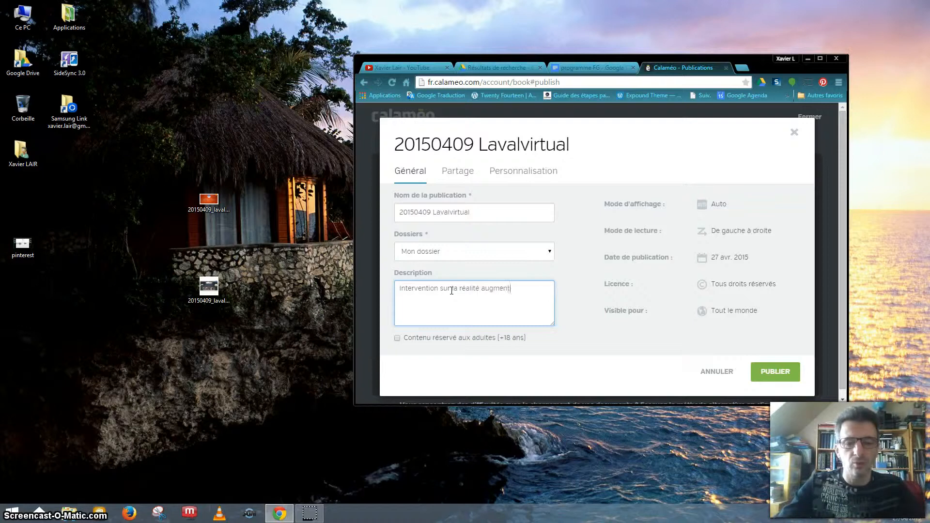
{"action": "type", "text": "ée dans le"}
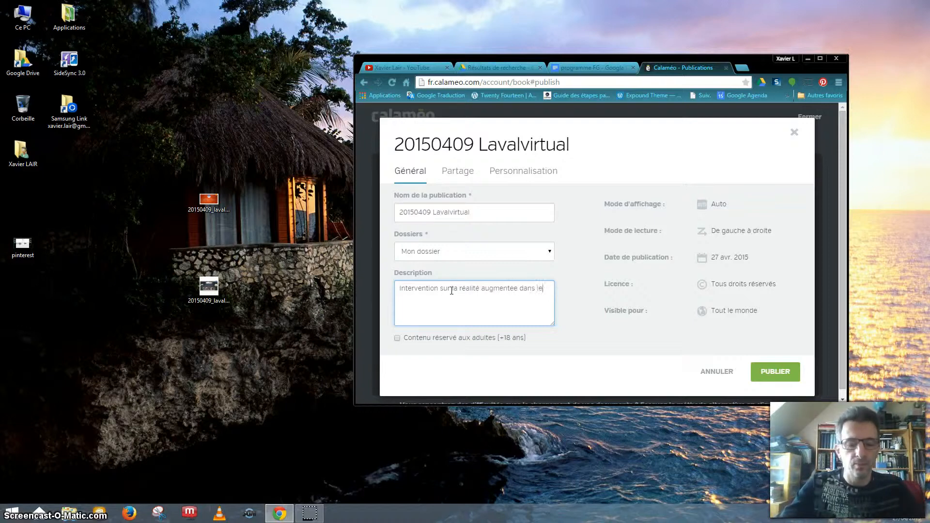
{"action": "type", "text": " ceosu s"}
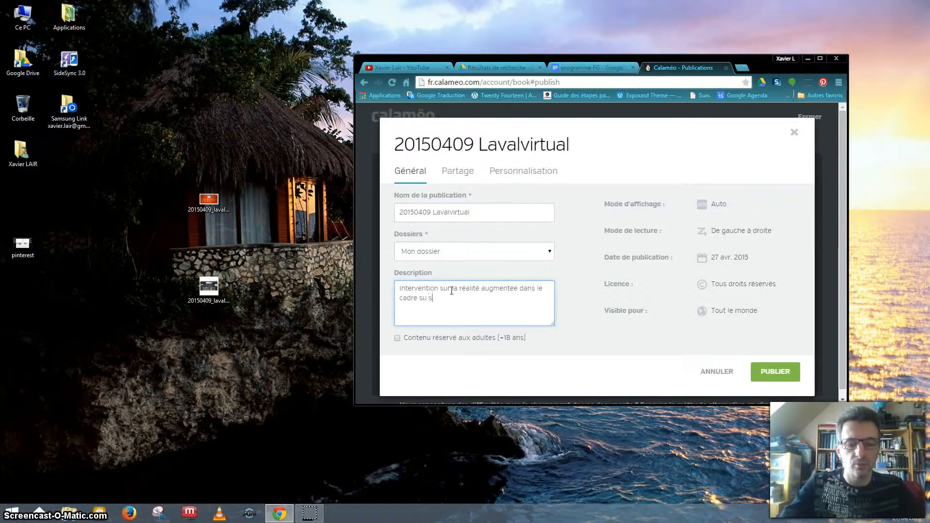
{"action": "type", "text": "alon La"}
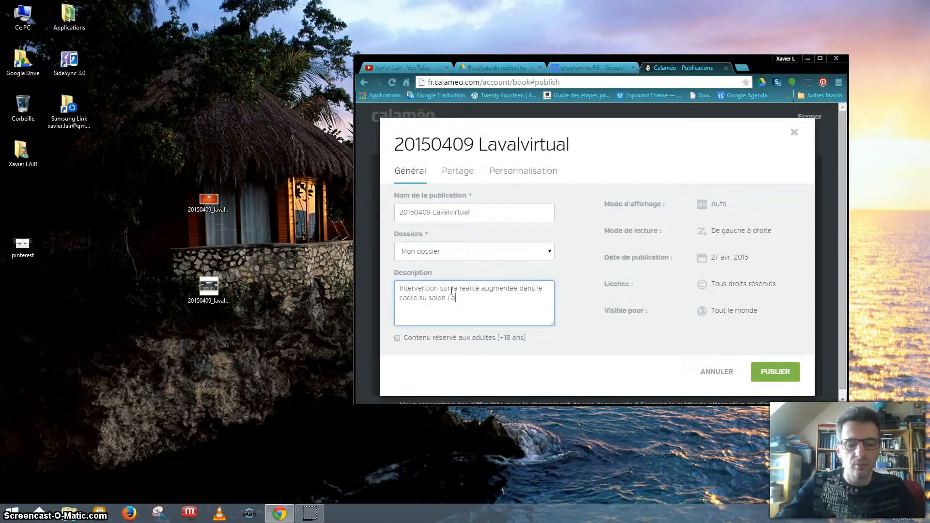
{"action": "type", "text": "val Virtual"}
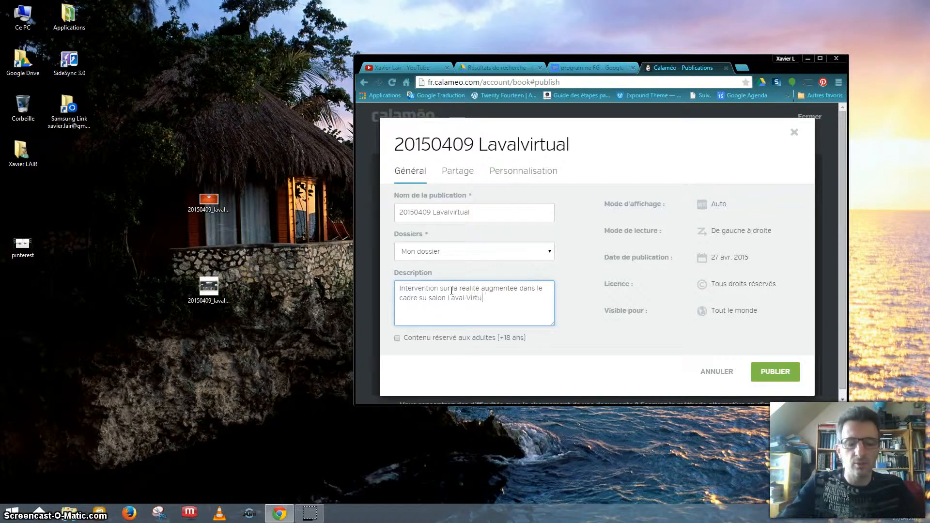
- Insert ", le commerce connecté, l'impression 3D et les objets conenctés," after "augmentée" in the description
{"action": "left_click", "coordinate": [519, 287]}
{"action": "type", "text": ","}
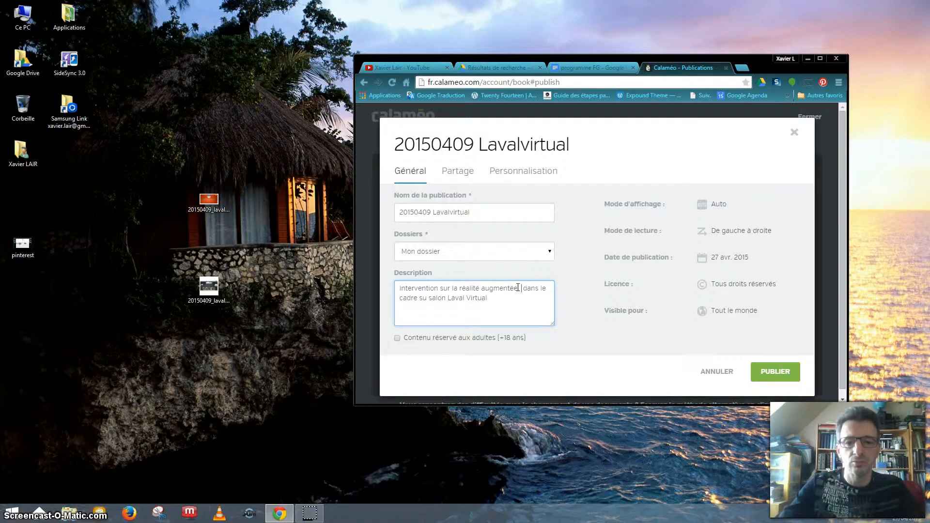
{"action": "type", "text": " le commerce c"}
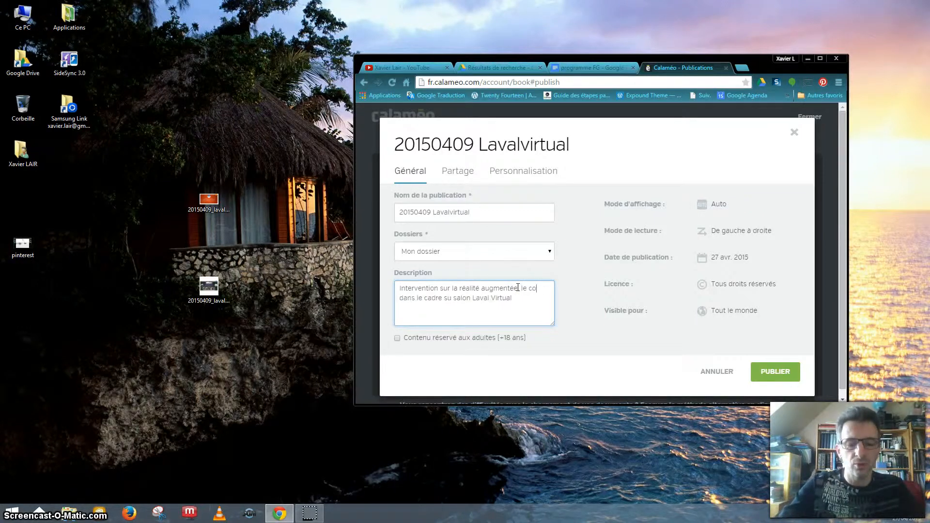
{"action": "type", "text": "onnectée"}
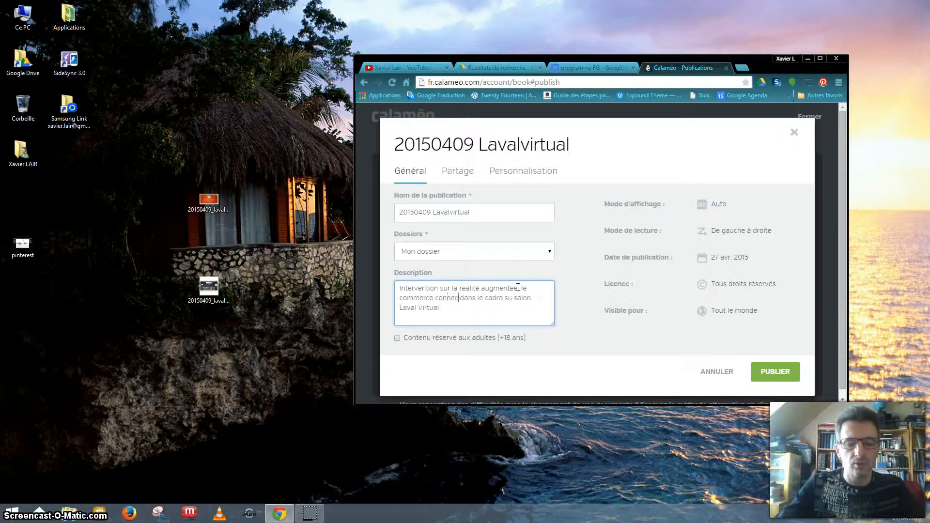
{"action": "key", "text": "BackSpace"}
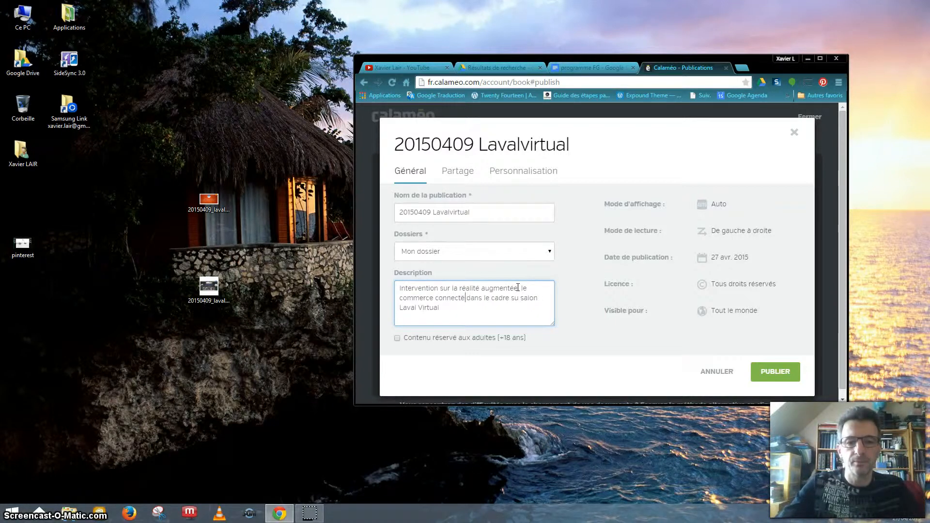
{"action": "type", "text": ", l'impression"}
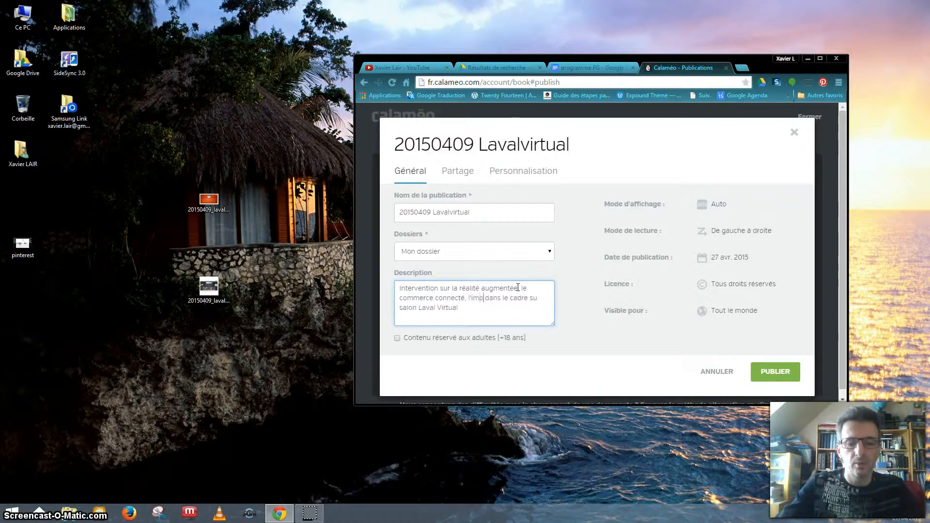
{"action": "type", "text": " 3D e"}
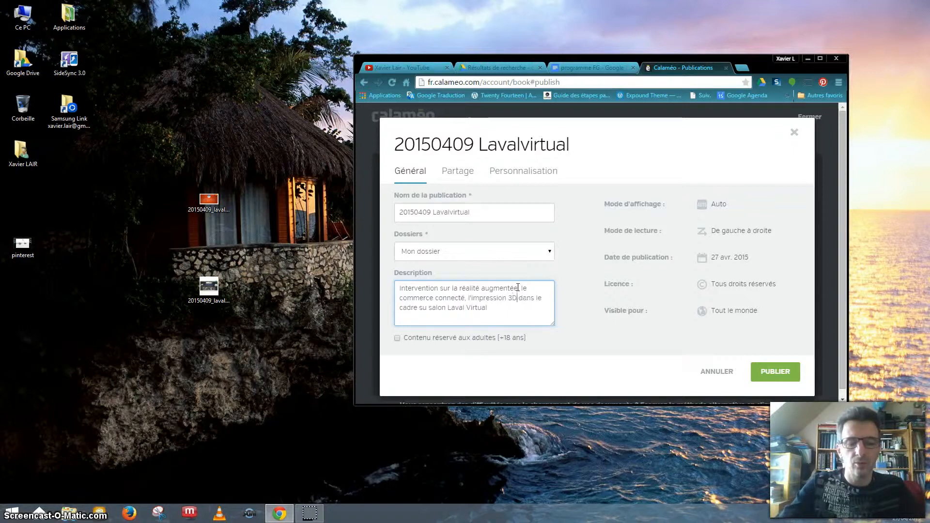
{"action": "type", "text": "t let"}
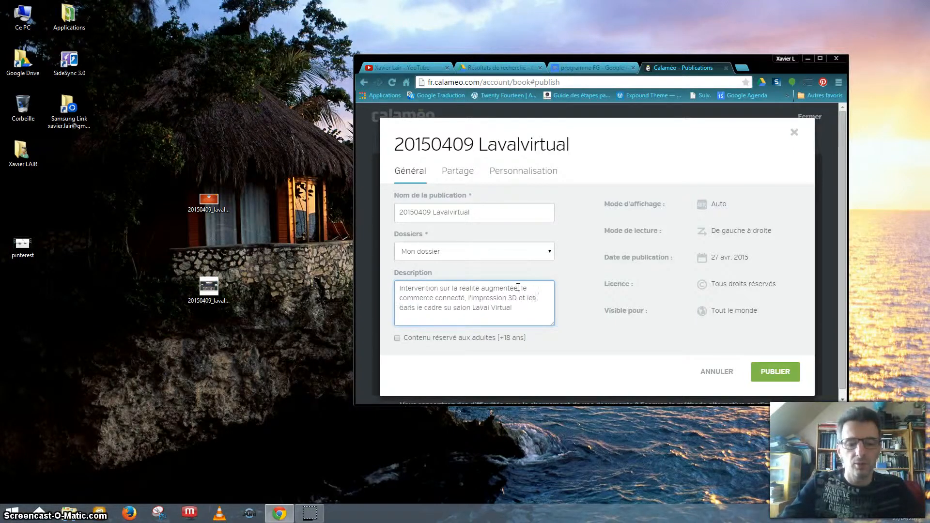
{"action": "type", "text": " obje"}
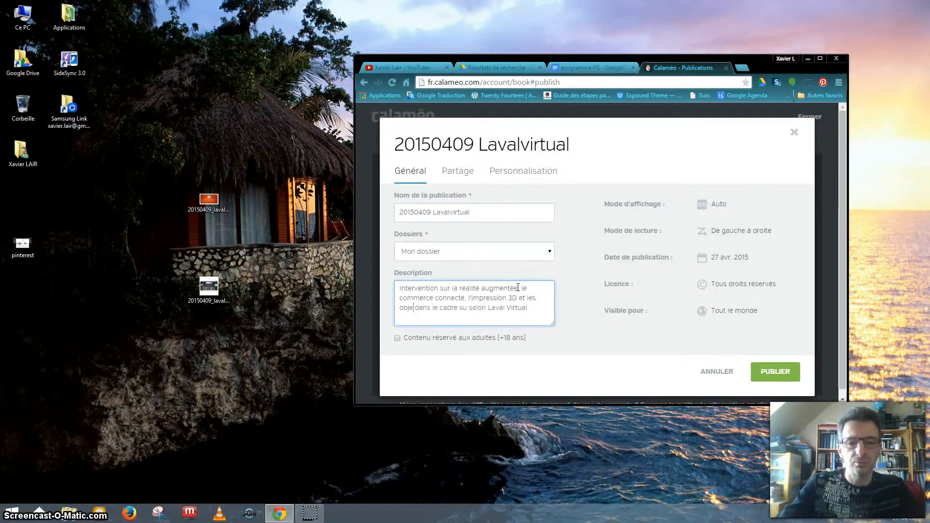
{"action": "type", "text": "ts connect"}
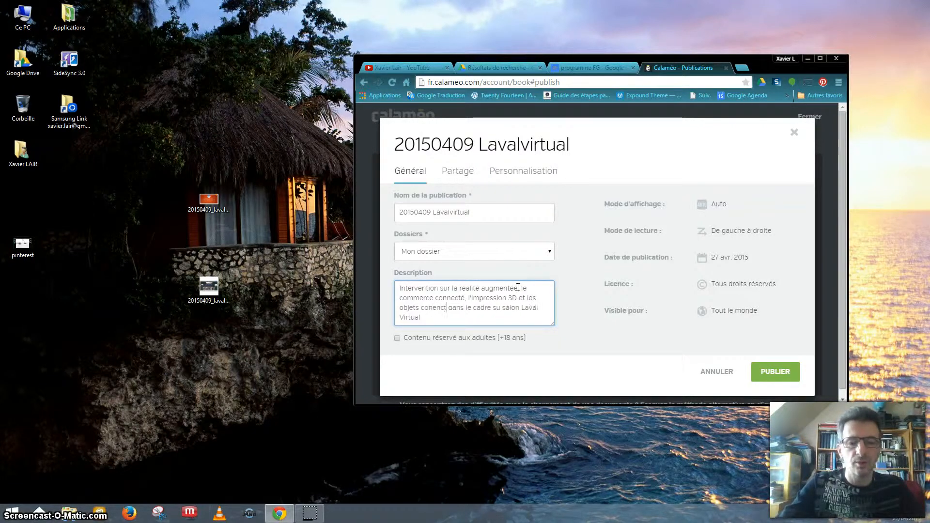
{"action": "type", "text": "és,"}
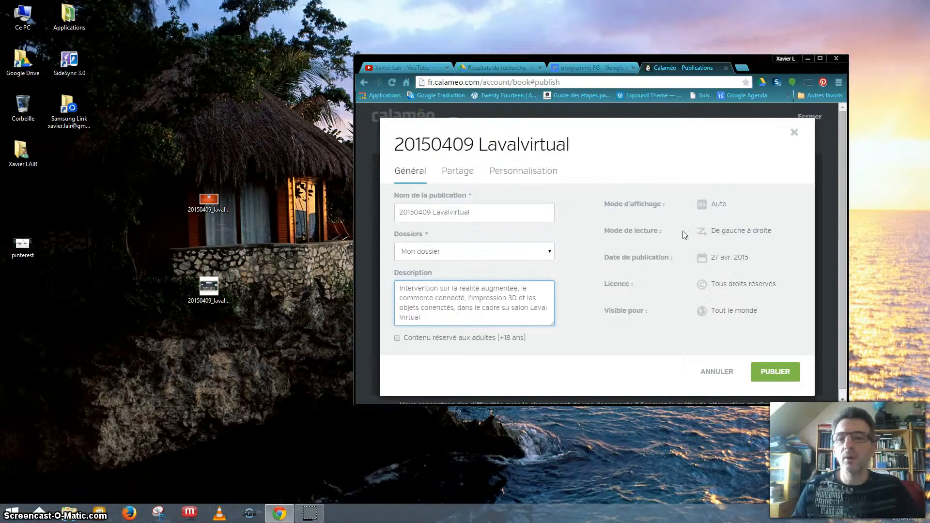
- Examine the available choices for display mode, reading direction, publication date and licence without changing them
{"action": "left_click", "coordinate": [717, 208]}
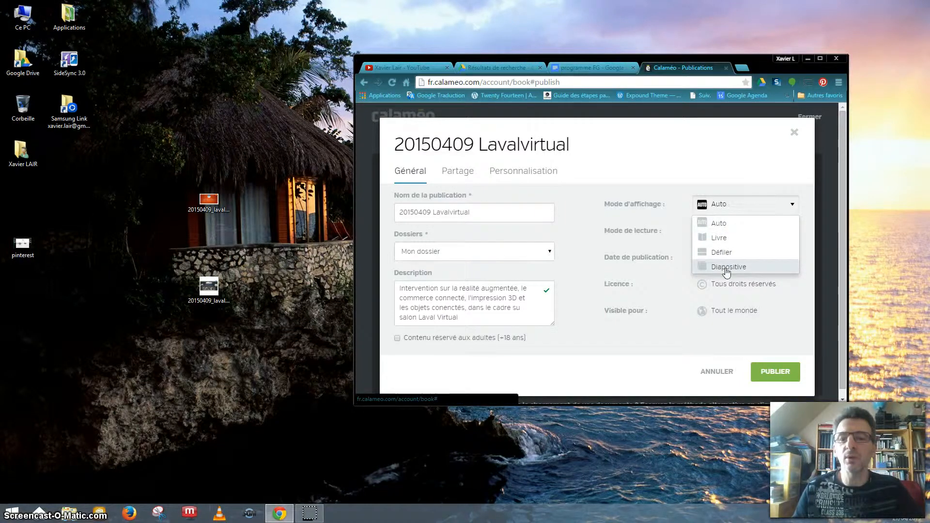
{"action": "left_click", "coordinate": [674, 166]}
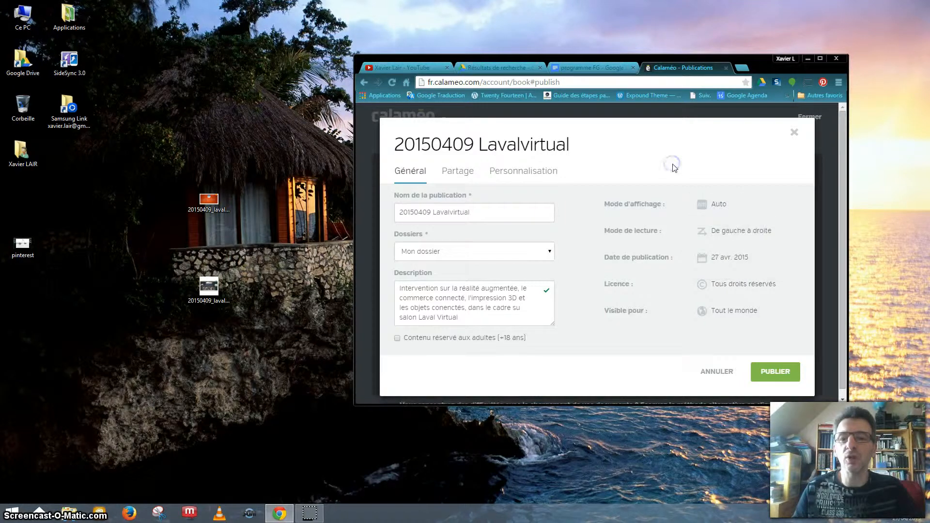
{"action": "left_click", "coordinate": [730, 236]}
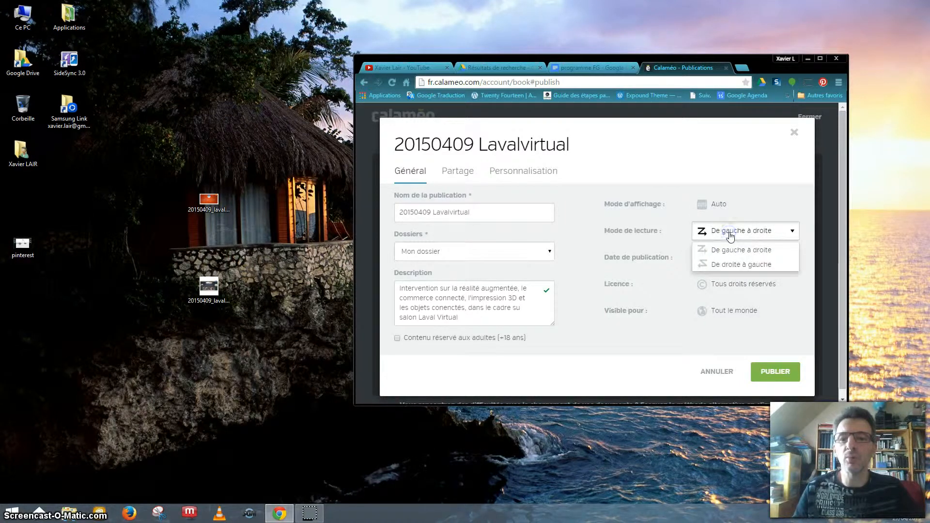
{"action": "left_click", "coordinate": [730, 236]}
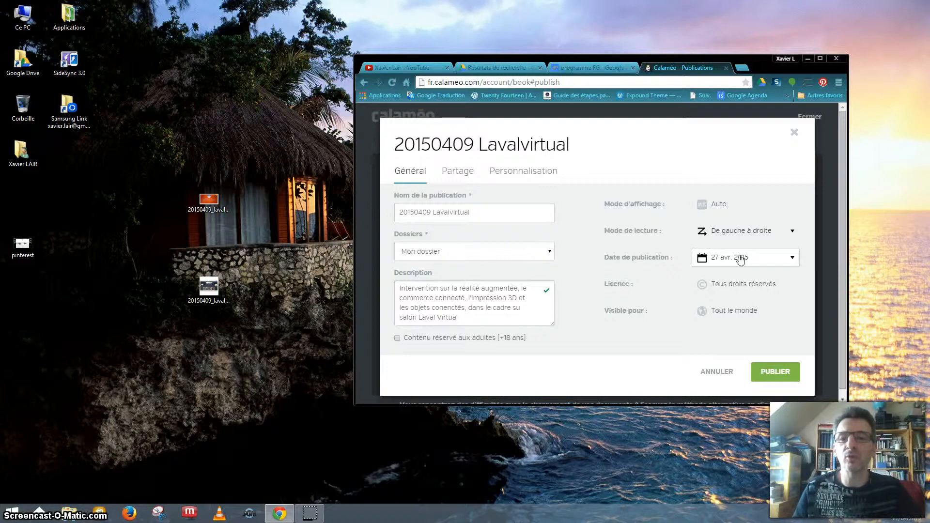
{"action": "left_click", "coordinate": [710, 260]}
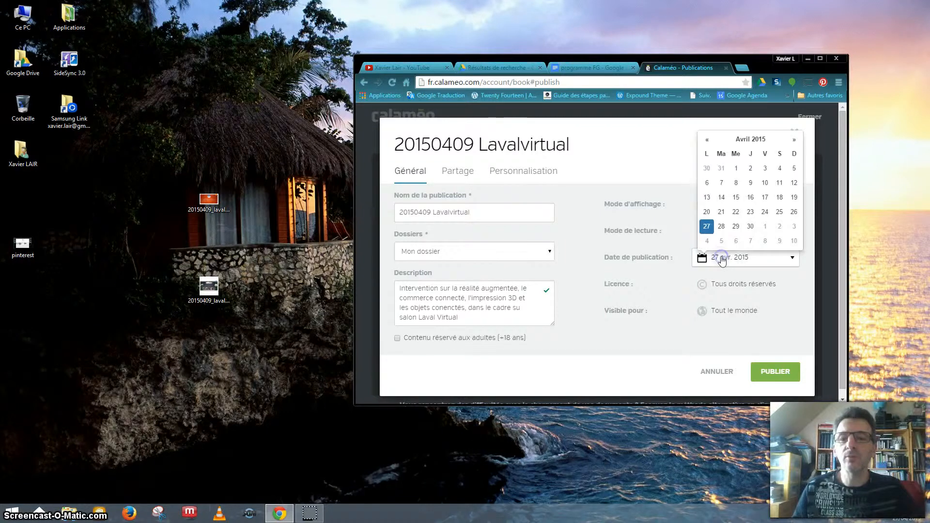
{"action": "left_click", "coordinate": [729, 286]}
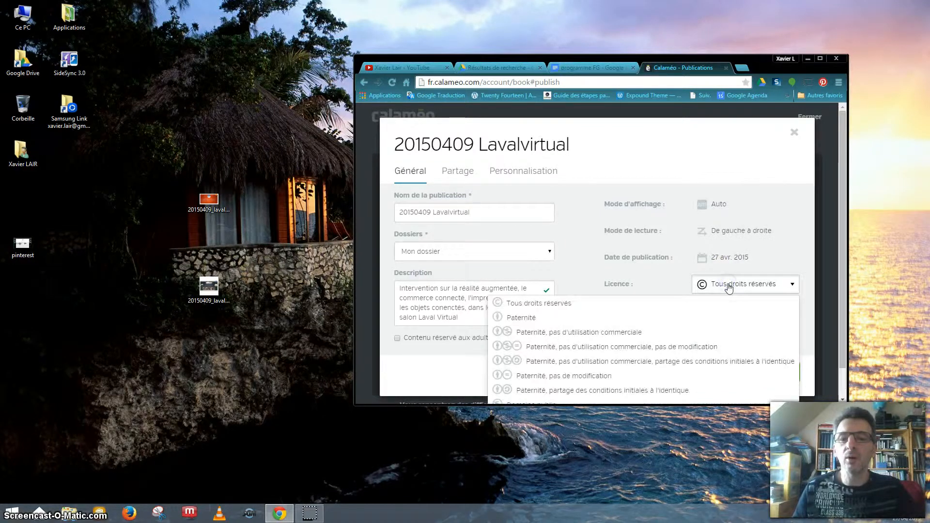
{"action": "left_click", "coordinate": [732, 286]}
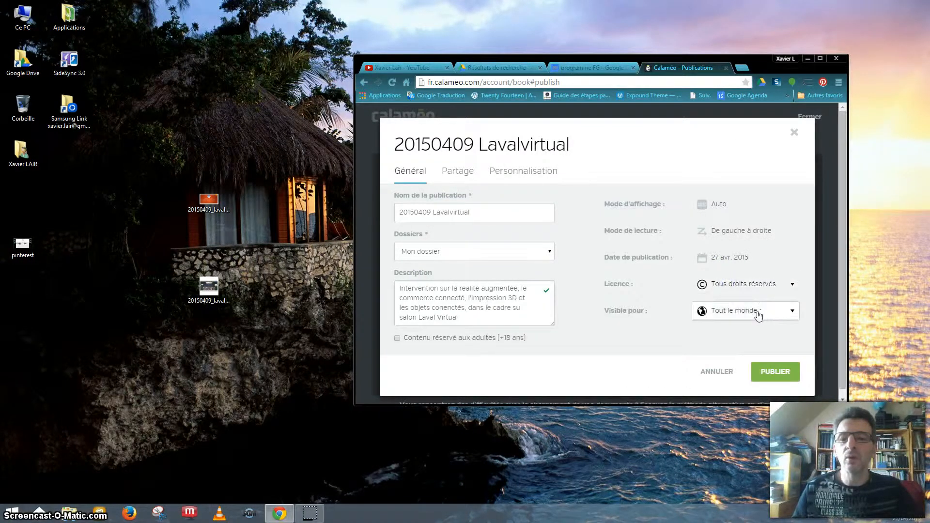
- Examine the visibility choices and the sharing, download, printing and comment options without changing them
{"action": "left_click", "coordinate": [758, 314]}
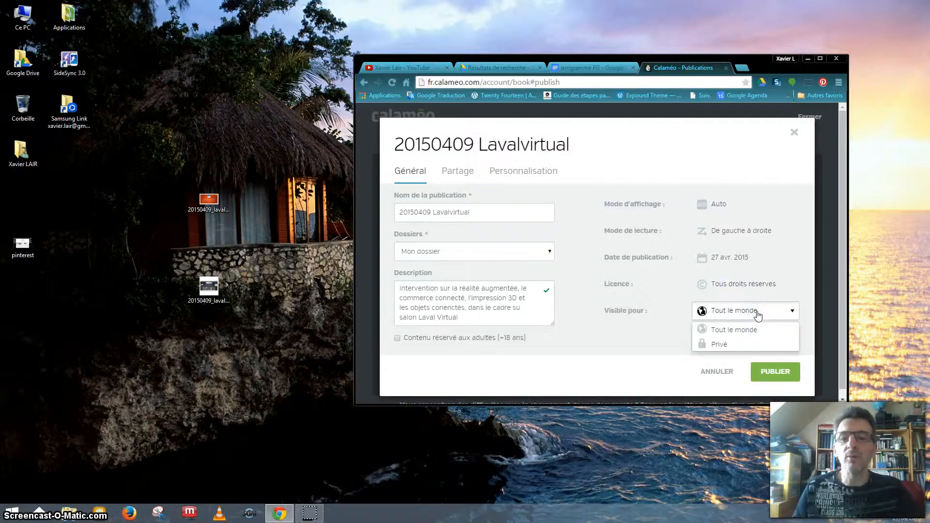
{"action": "left_click", "coordinate": [758, 314]}
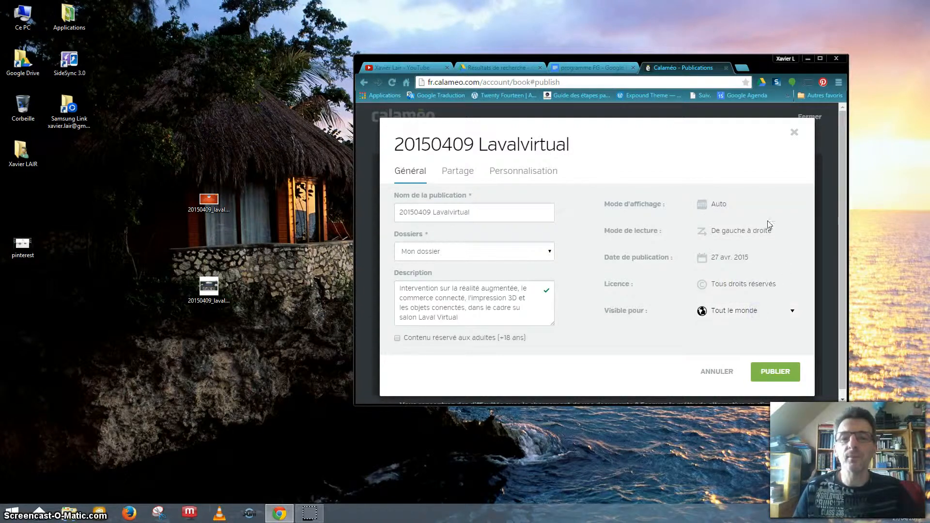
{"action": "left_click", "coordinate": [464, 175]}
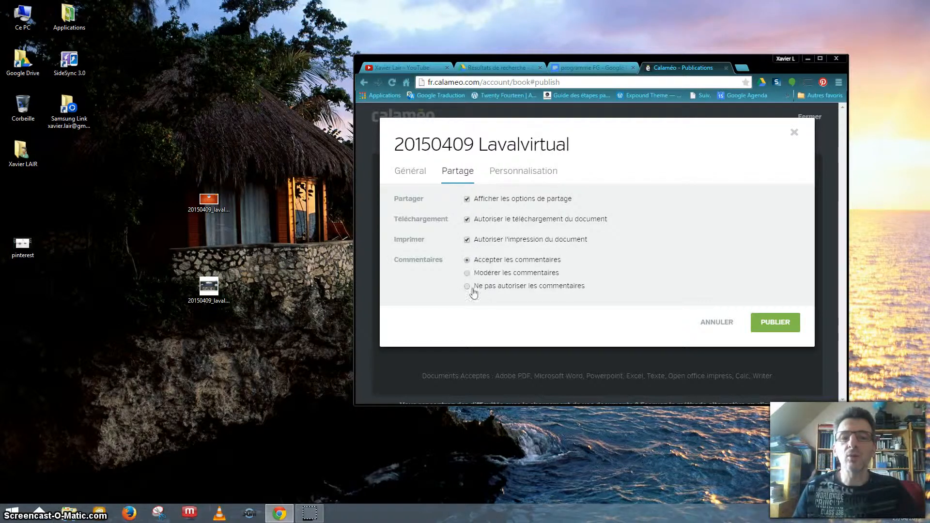
- Examine the reader skins in the customization settings, try the second and third ones, and return to the first dark skin
{"action": "left_click", "coordinate": [528, 172]}
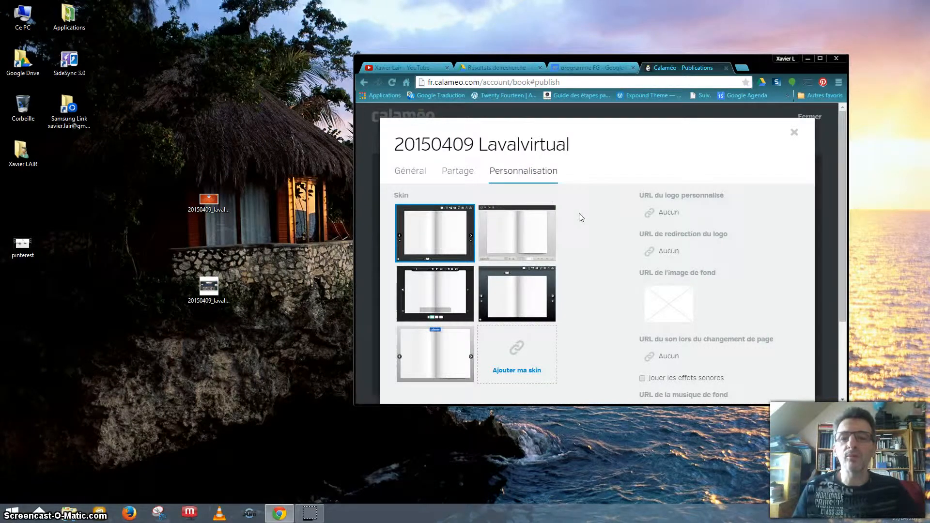
{"action": "scroll", "coordinate": [582, 218], "scroll_direction": "down", "scroll_amount": 1}
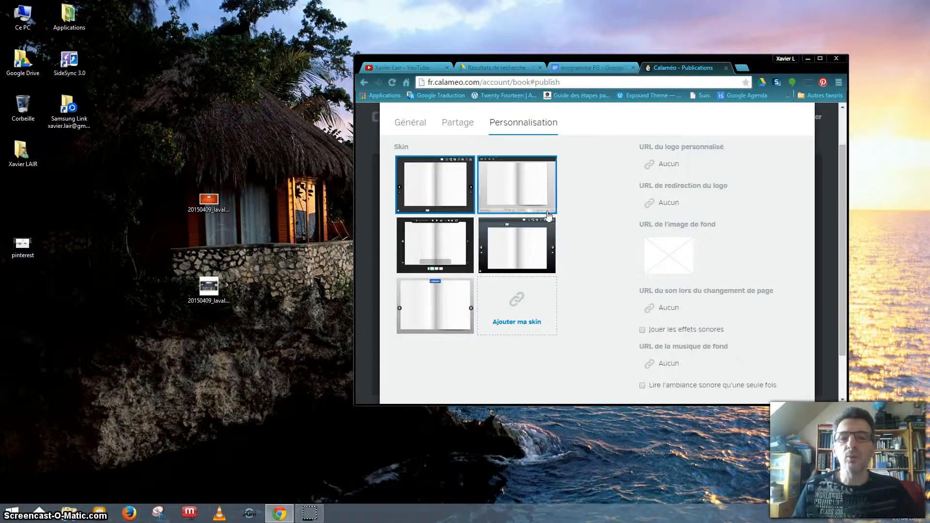
{"action": "scroll", "coordinate": [588, 203], "scroll_direction": "up", "scroll_amount": 1}
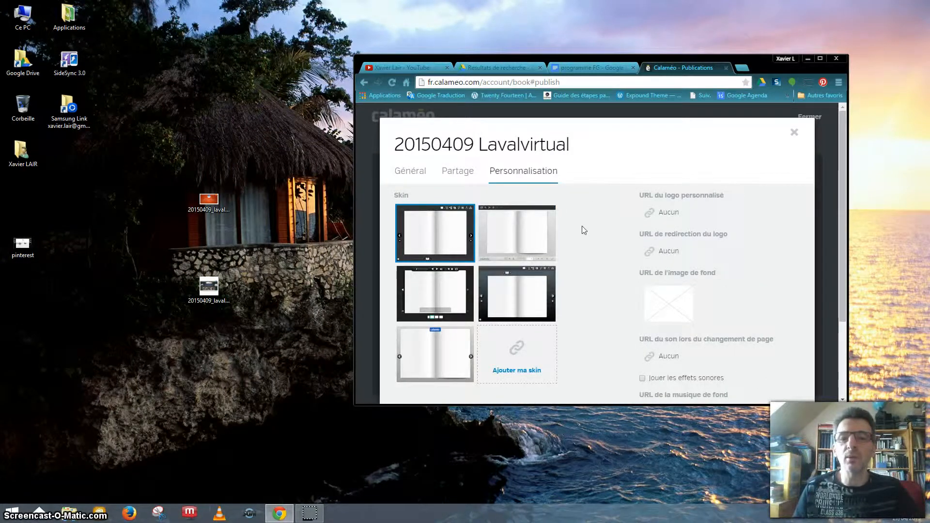
{"action": "scroll", "coordinate": [583, 226], "scroll_direction": "down", "scroll_amount": 1}
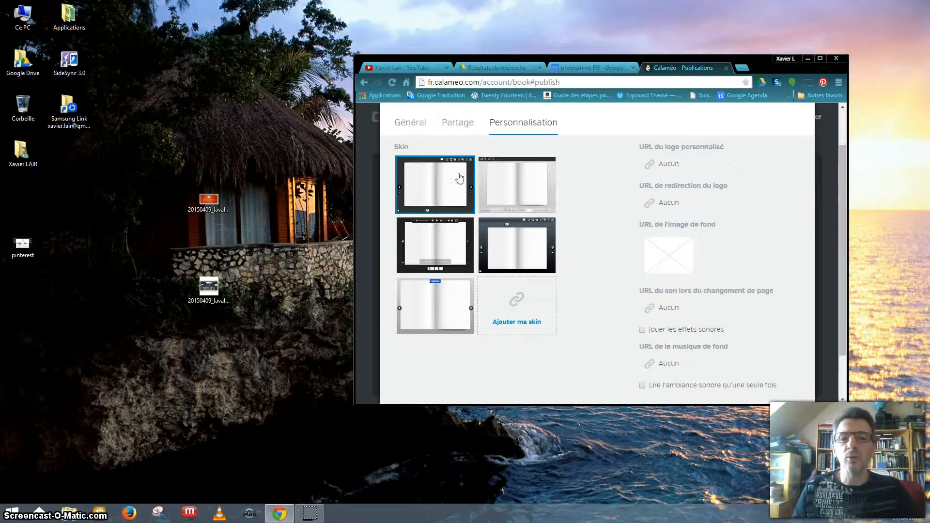
{"action": "left_click", "coordinate": [516, 182]}
{"action": "left_click", "coordinate": [441, 238]}
{"action": "left_click", "coordinate": [438, 191]}
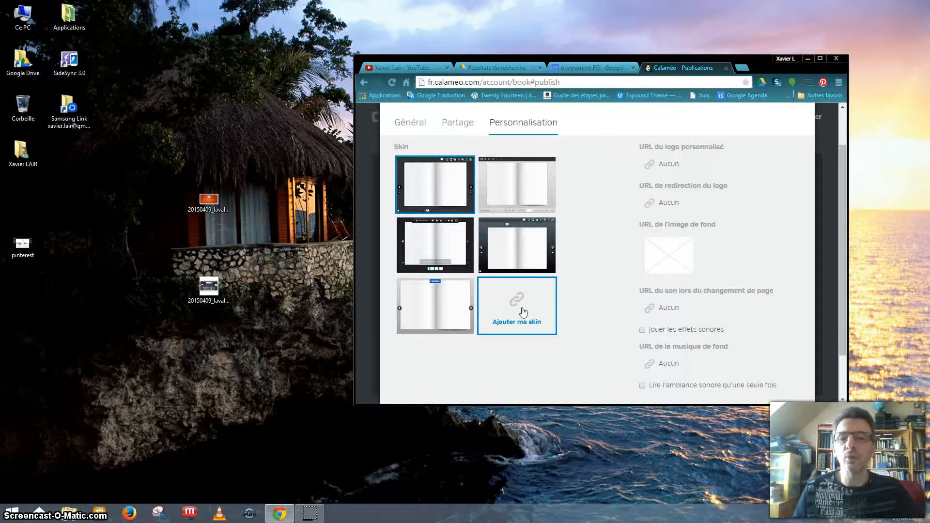
- Examine the custom logo, logo redirection, background image, page-turn sound and background music settings without changing them
{"action": "left_click", "coordinate": [667, 168]}
{"action": "left_click", "coordinate": [668, 166]}
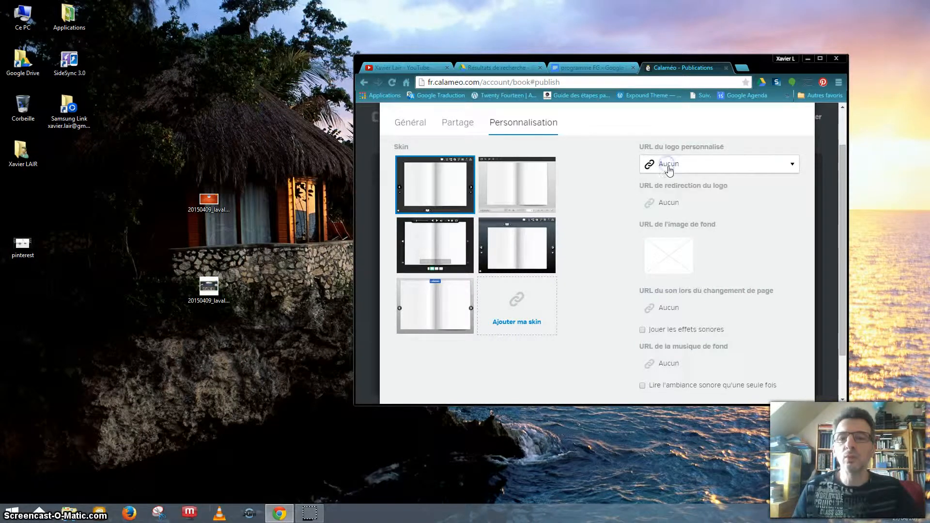
{"action": "left_click", "coordinate": [672, 166]}
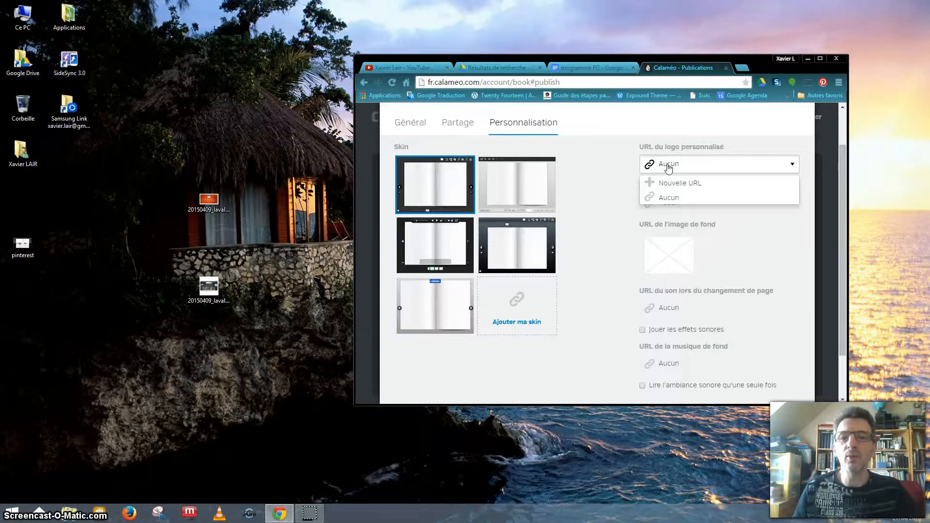
{"action": "left_click", "coordinate": [603, 168]}
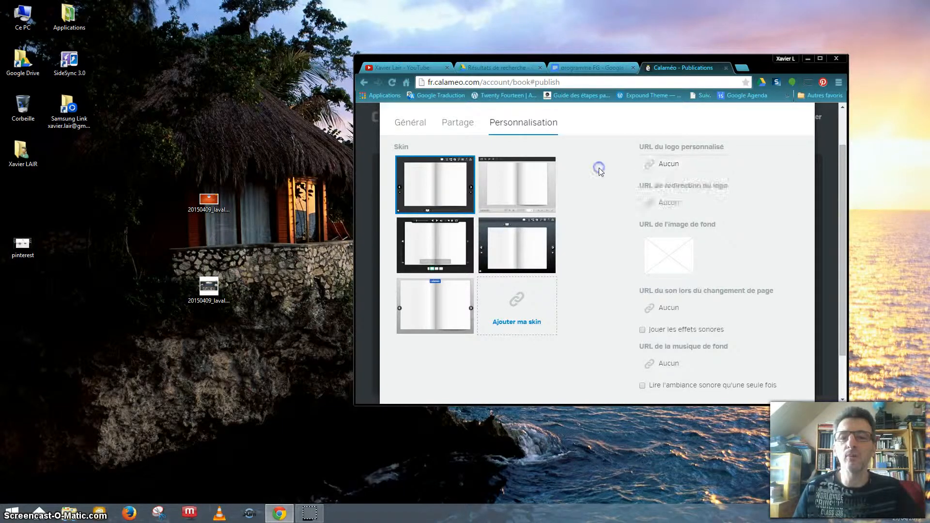
{"action": "left_click", "coordinate": [666, 208]}
{"action": "left_click", "coordinate": [667, 204]}
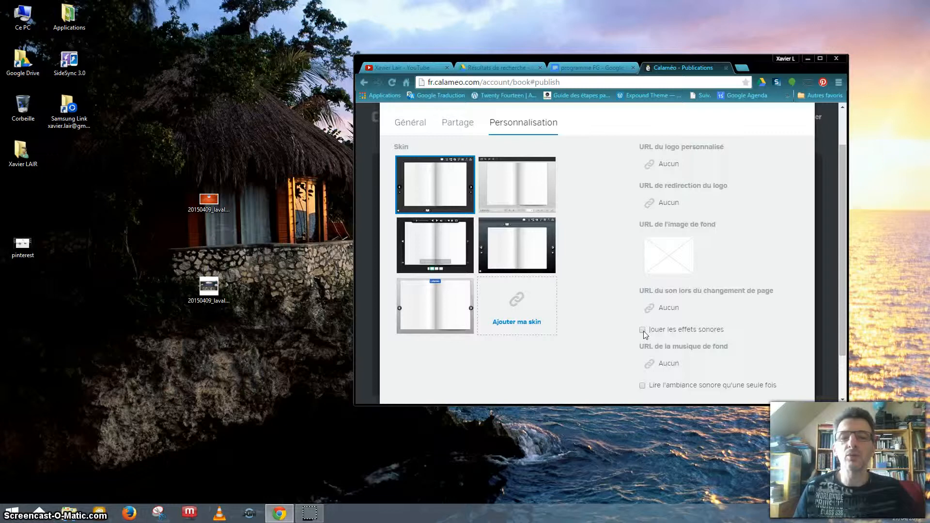
{"action": "left_click", "coordinate": [651, 364]}
{"action": "scroll", "coordinate": [681, 334], "scroll_direction": "down", "scroll_amount": 2}
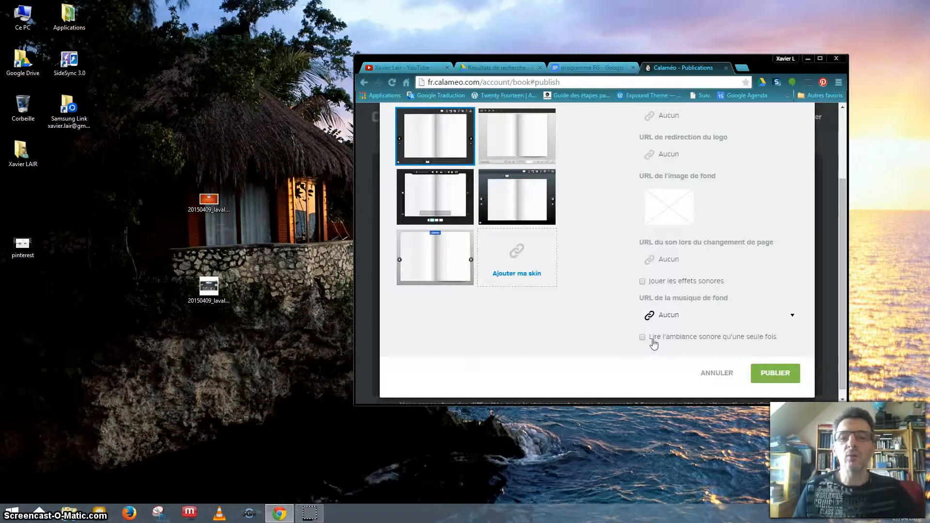
{"action": "scroll", "coordinate": [653, 340], "scroll_direction": "up", "scroll_amount": 2}
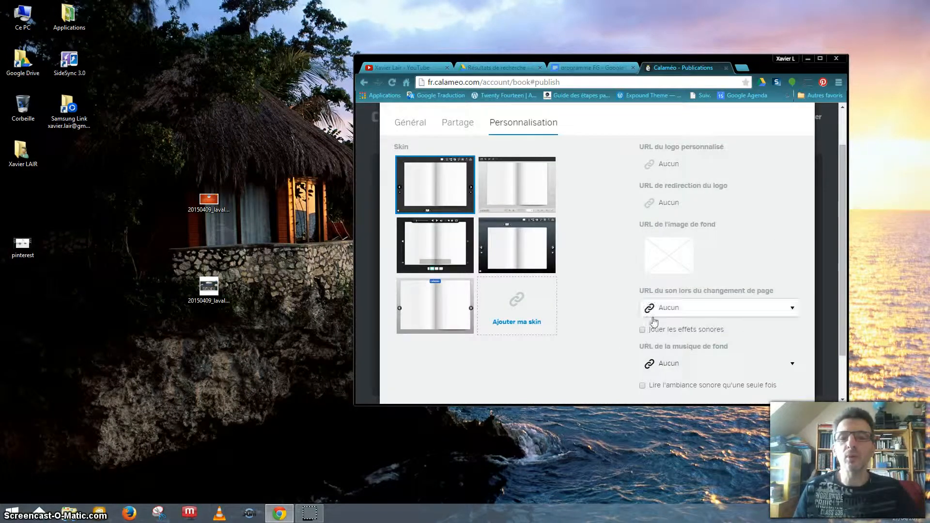
{"action": "scroll", "coordinate": [651, 314], "scroll_direction": "down", "scroll_amount": 2}
{"action": "scroll", "coordinate": [653, 317], "scroll_direction": "up", "scroll_amount": 2}
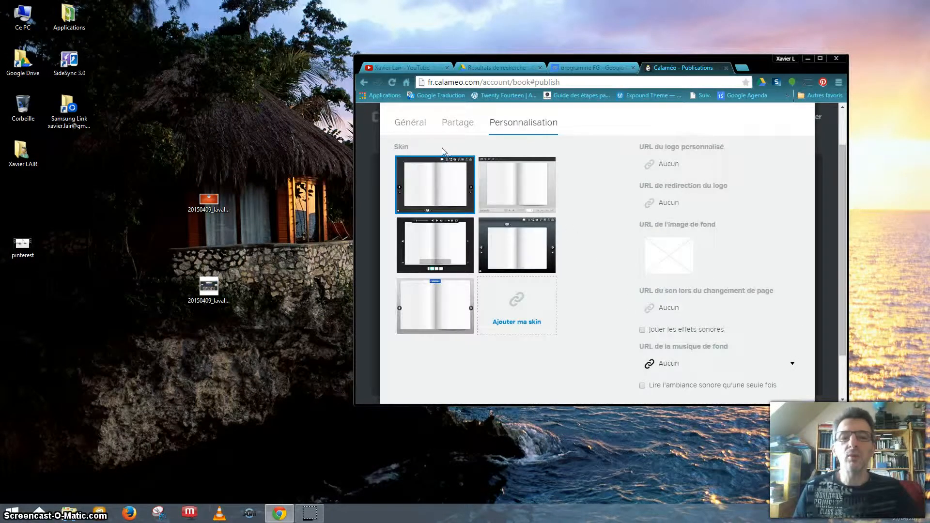
- Return to the general settings and publish the 20150409 Lavalvirtual document
{"action": "left_click", "coordinate": [410, 123]}
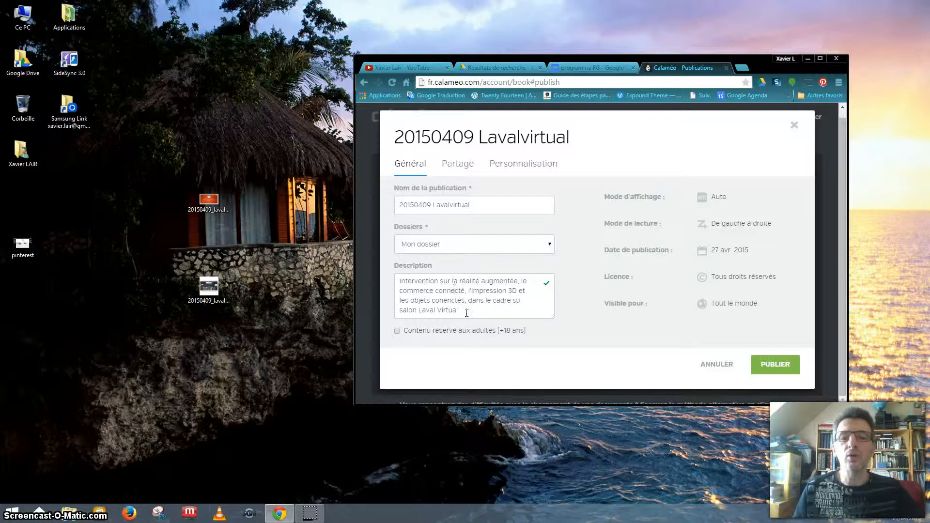
{"action": "left_click", "coordinate": [774, 366]}
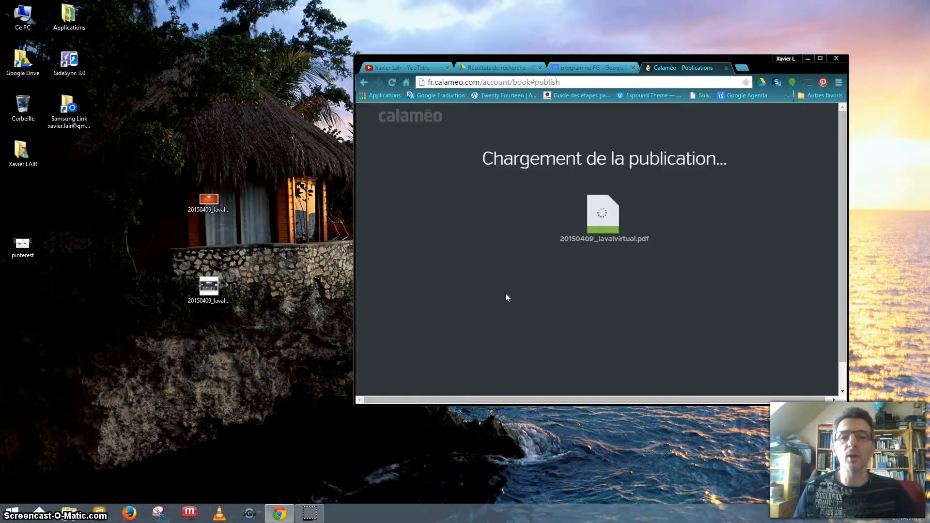
{"action": "mouse_move", "coordinate": [317, 516]}
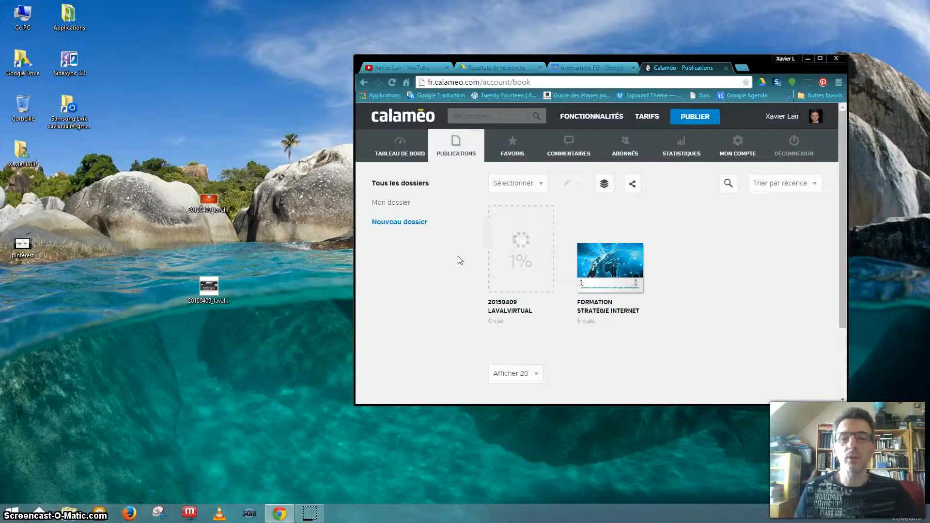
{"action": "left_click", "coordinate": [320, 518]}
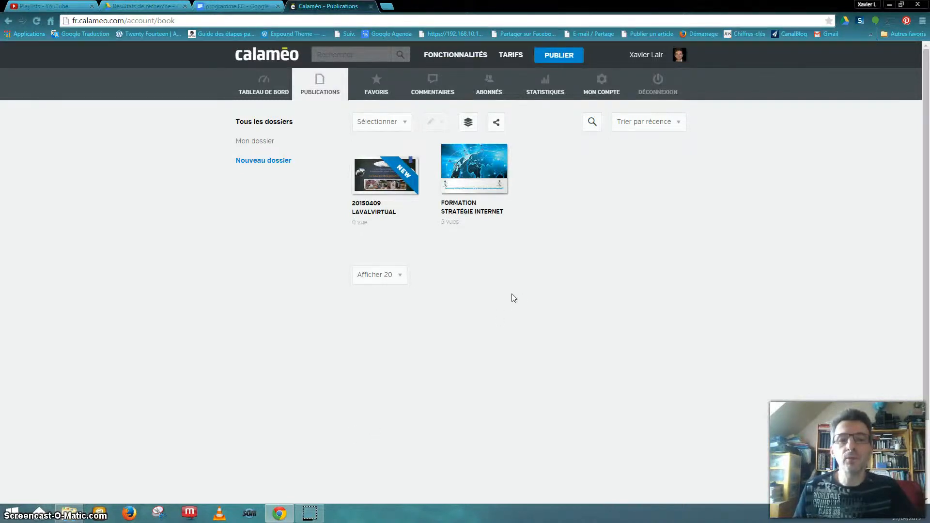
- Reopen the settings of the 20150409 Lavalvirtual publication, review its general, sharing and customization options, and cancel without saving
{"action": "mouse_move", "coordinate": [391, 186]}
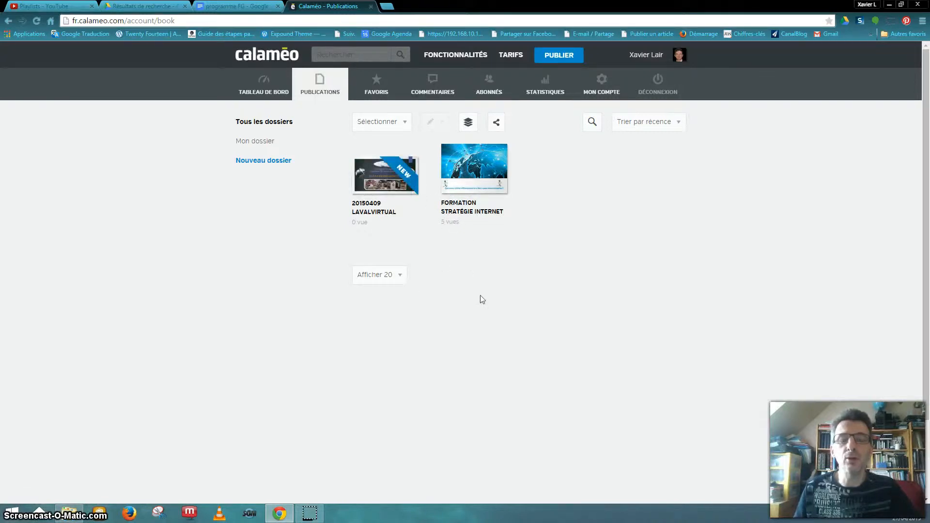
{"action": "mouse_move", "coordinate": [409, 198]}
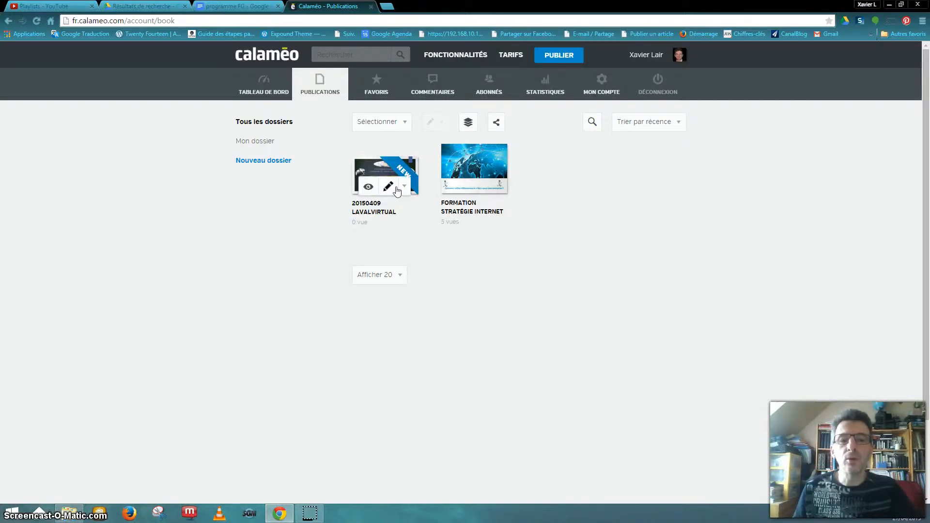
{"action": "left_click", "coordinate": [388, 189]}
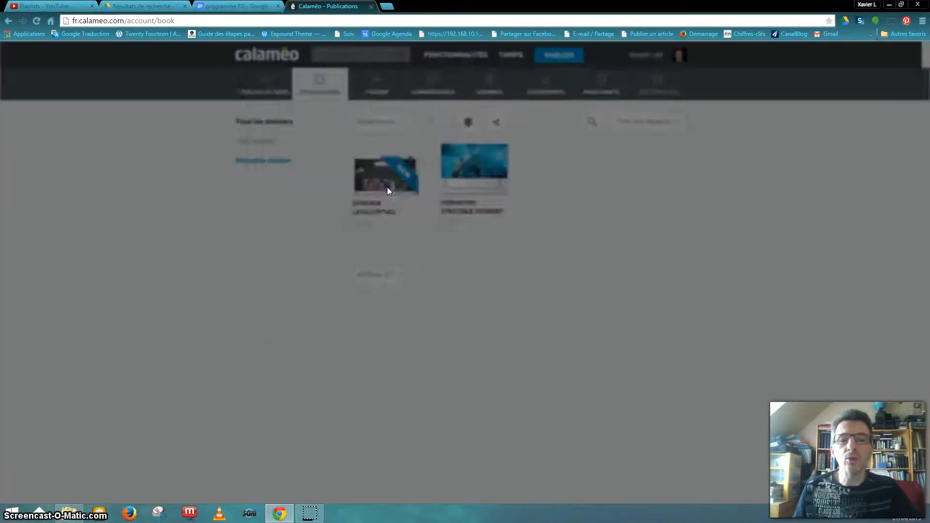
{"action": "left_click", "coordinate": [324, 112]}
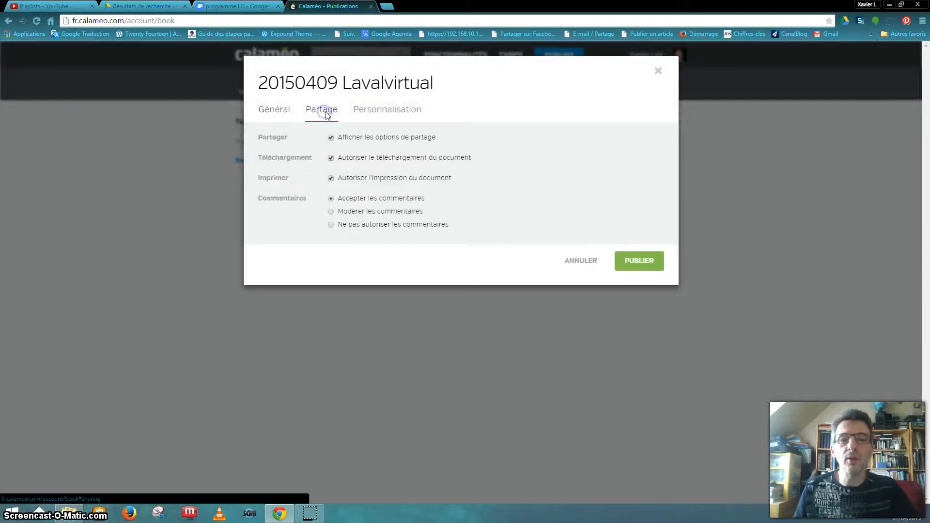
{"action": "left_click", "coordinate": [383, 110]}
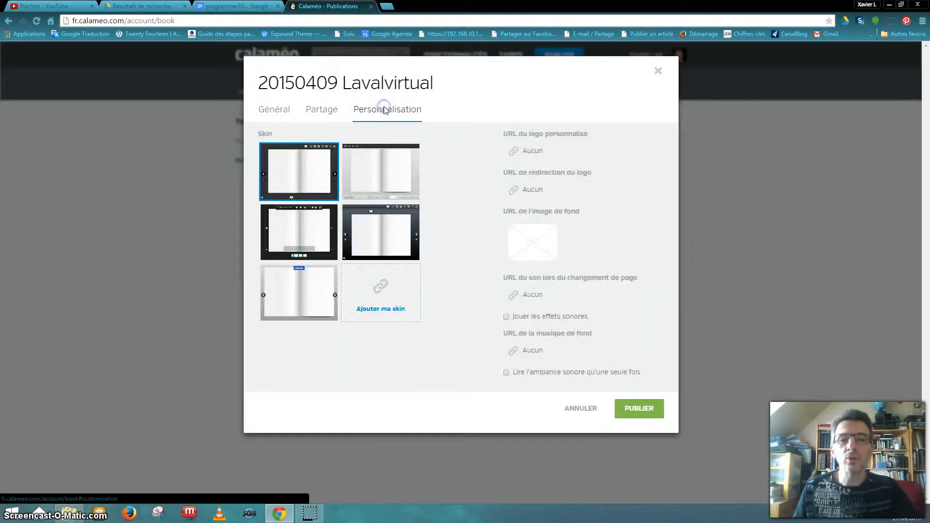
{"action": "left_click", "coordinate": [327, 112]}
{"action": "left_click", "coordinate": [281, 111]}
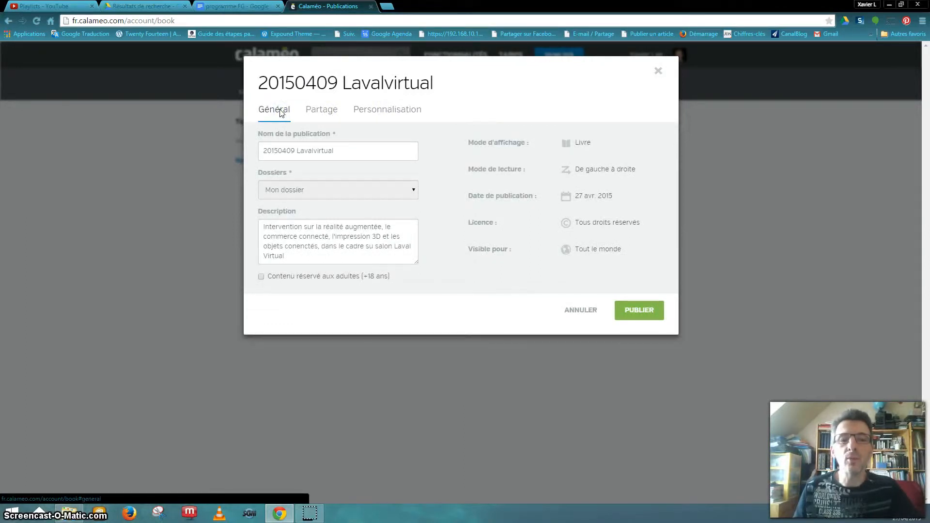
{"action": "left_click", "coordinate": [391, 113]}
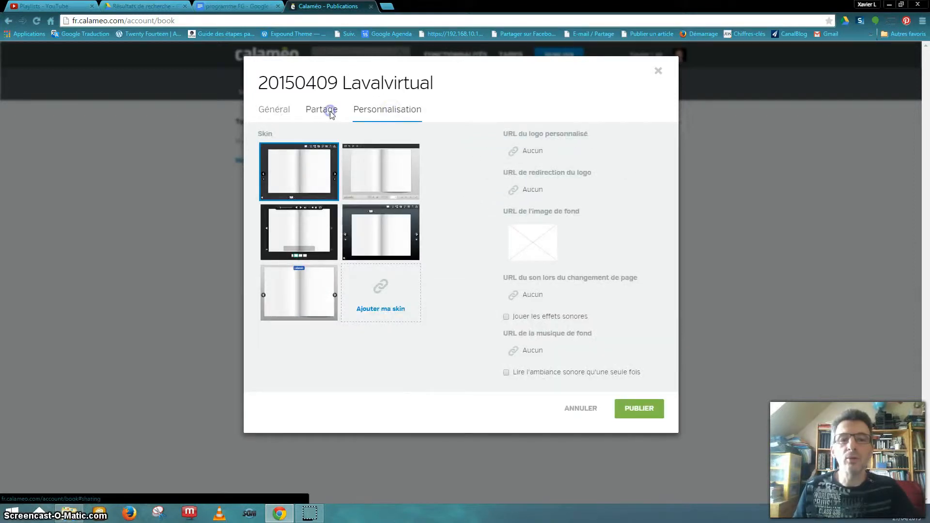
{"action": "left_click", "coordinate": [331, 114]}
{"action": "left_click", "coordinate": [276, 113]}
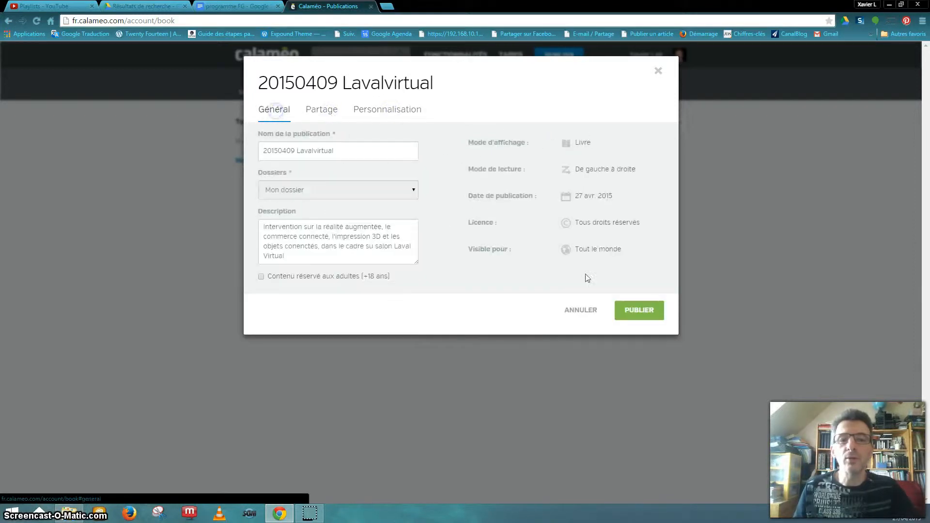
{"action": "left_click", "coordinate": [582, 311]}
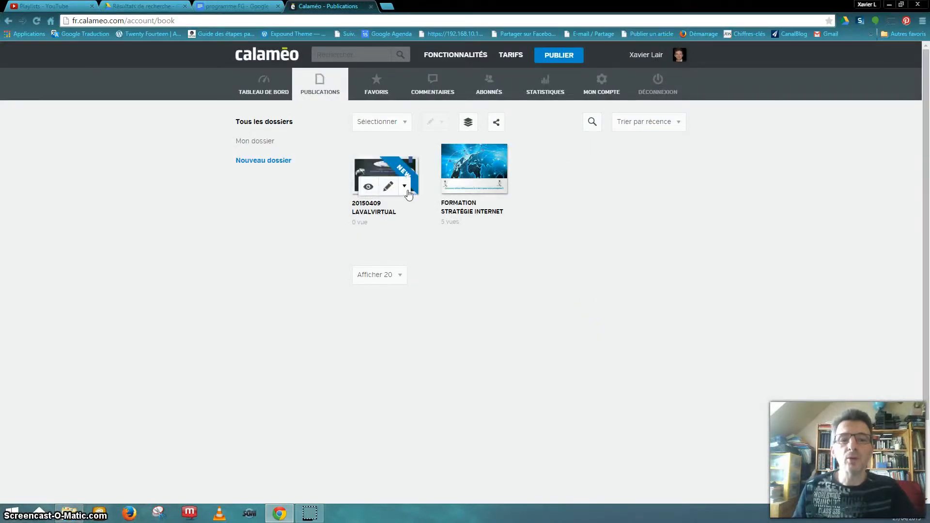
- View the additional actions offered for the 20150409 Lavalvirtual publication and close the list without choosing one
{"action": "left_click", "coordinate": [406, 189]}
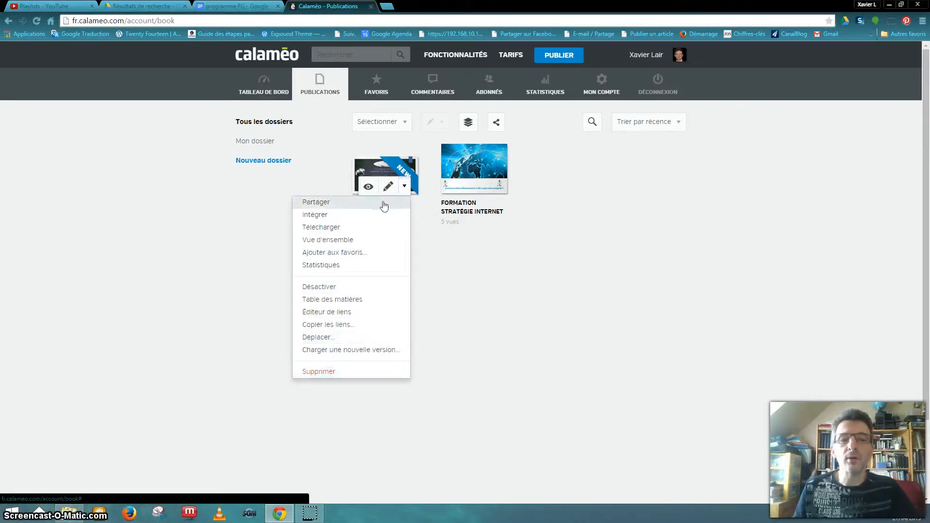
{"action": "left_click", "coordinate": [511, 259]}
- Open the 20150409 Lavalvirtual publication in the reader and page forward through its slides
{"action": "mouse_move", "coordinate": [381, 170]}
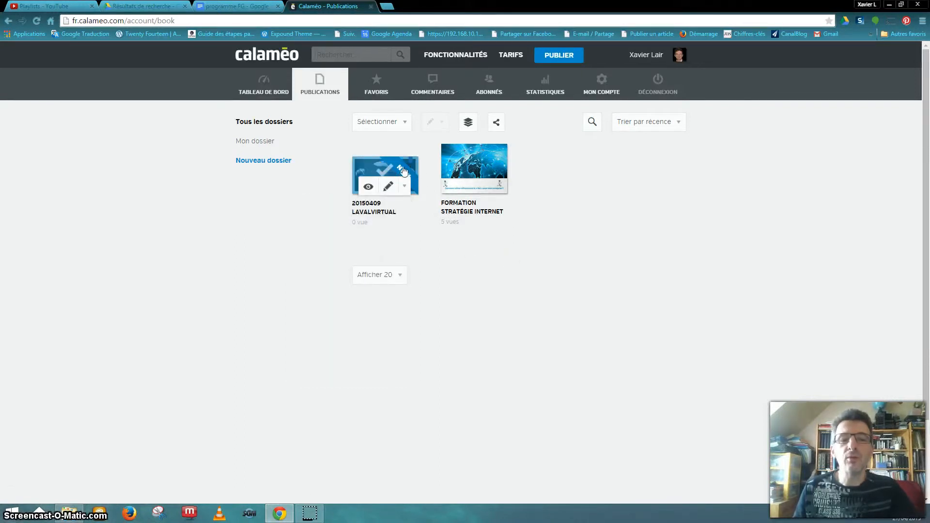
{"action": "left_click", "coordinate": [368, 188]}
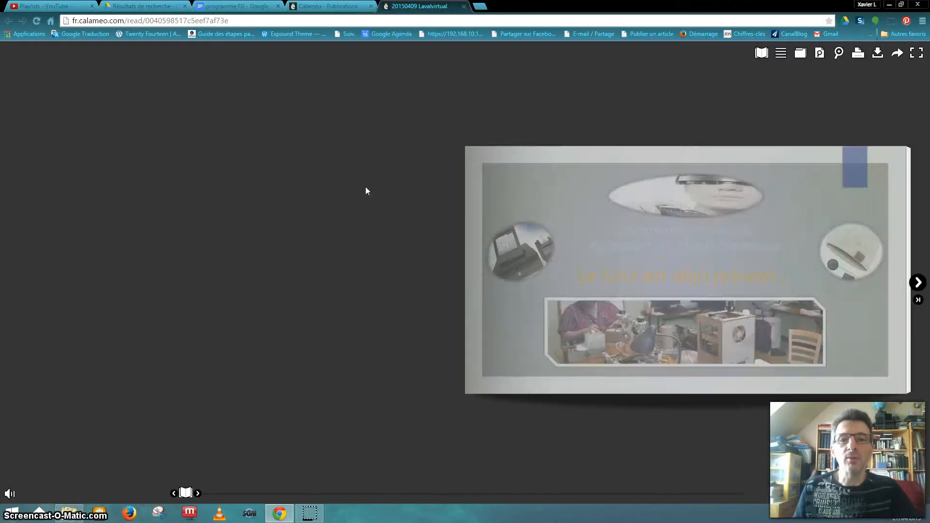
{"action": "left_click", "coordinate": [919, 284]}
{"action": "left_click", "coordinate": [919, 284]}
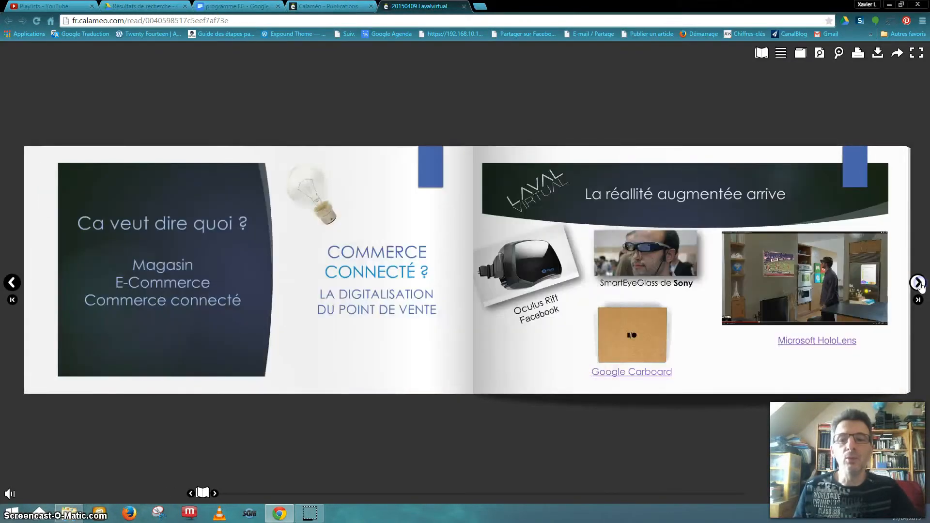
{"action": "left_click", "coordinate": [919, 283]}
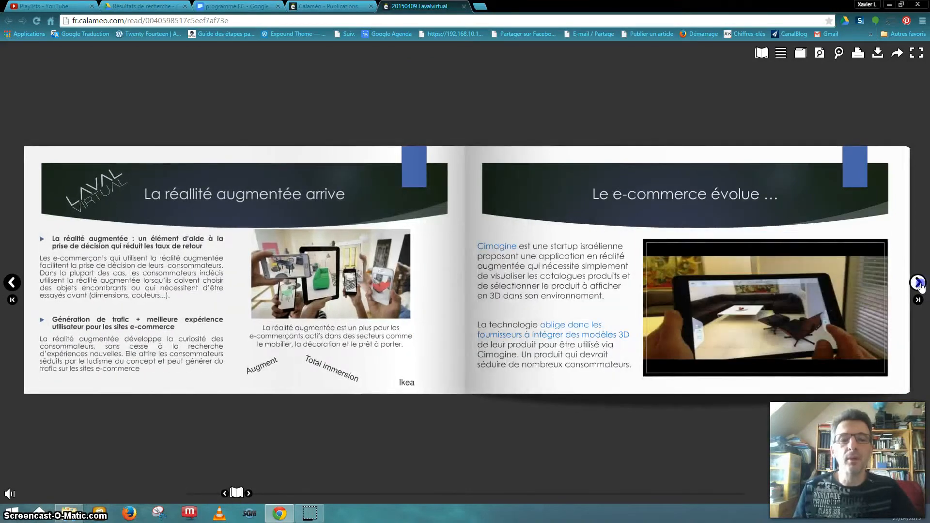
{"action": "left_click", "coordinate": [918, 283]}
{"action": "left_click", "coordinate": [919, 284]}
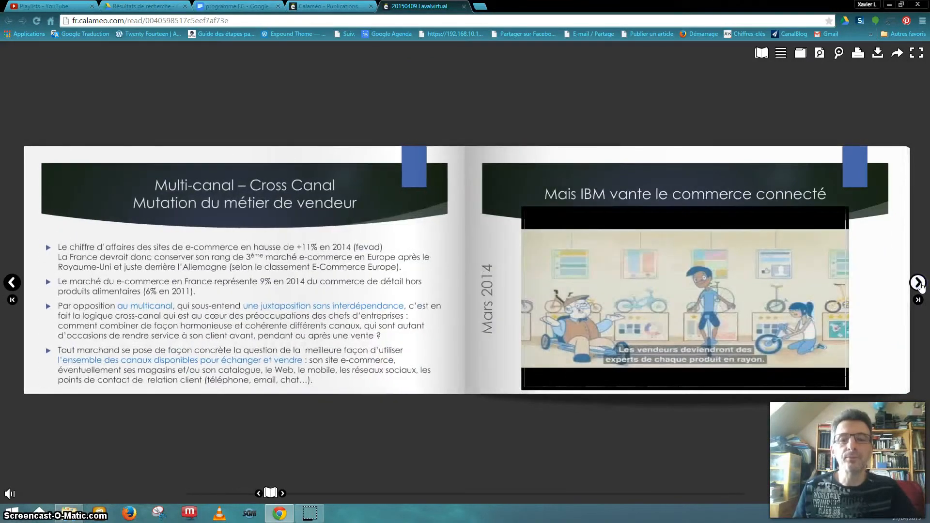
{"action": "left_click", "coordinate": [919, 282]}
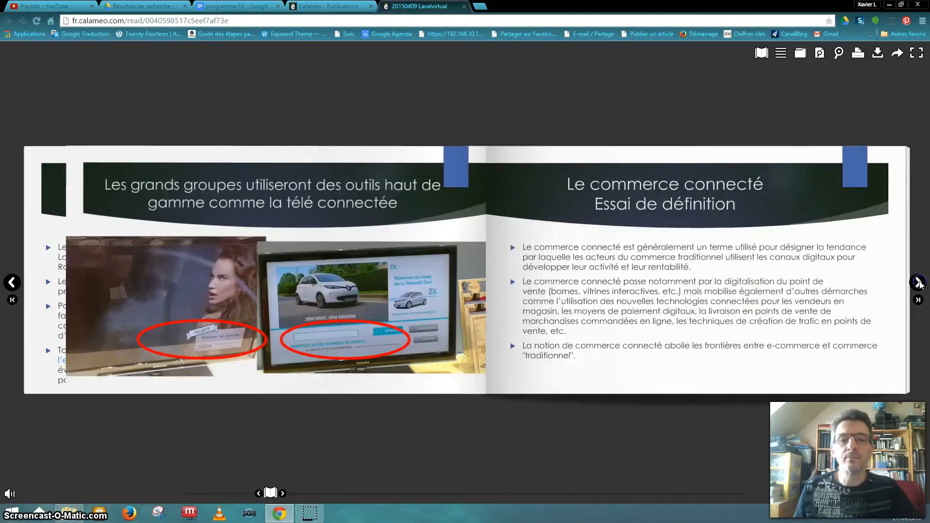